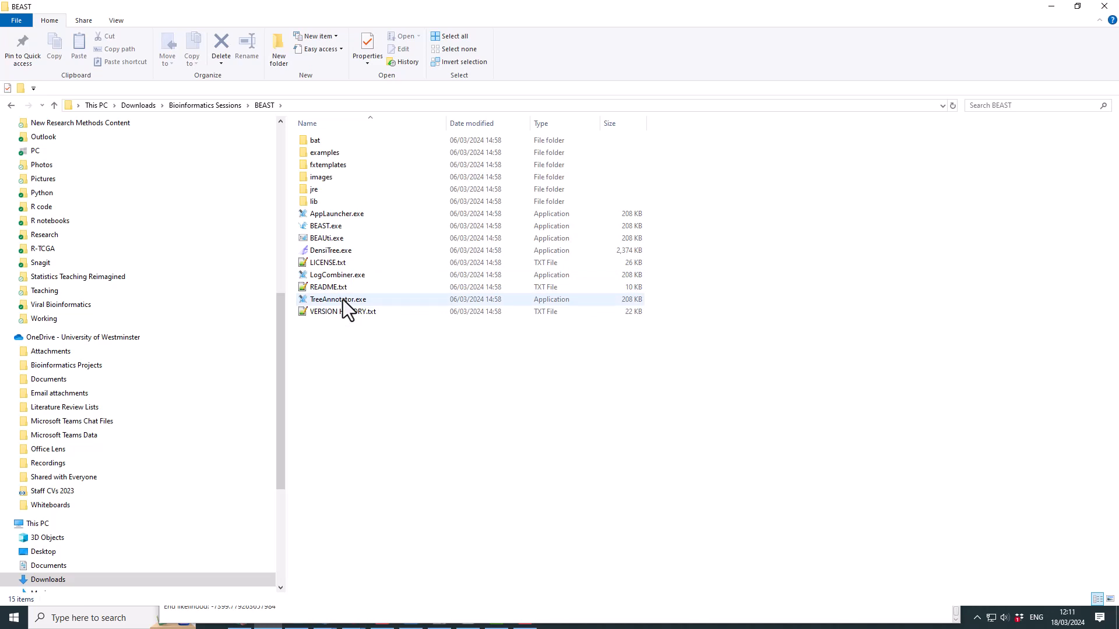
# - Start TreeAnnotator.exe from the BEAST folder
pyautogui.doubleClick(342, 299)
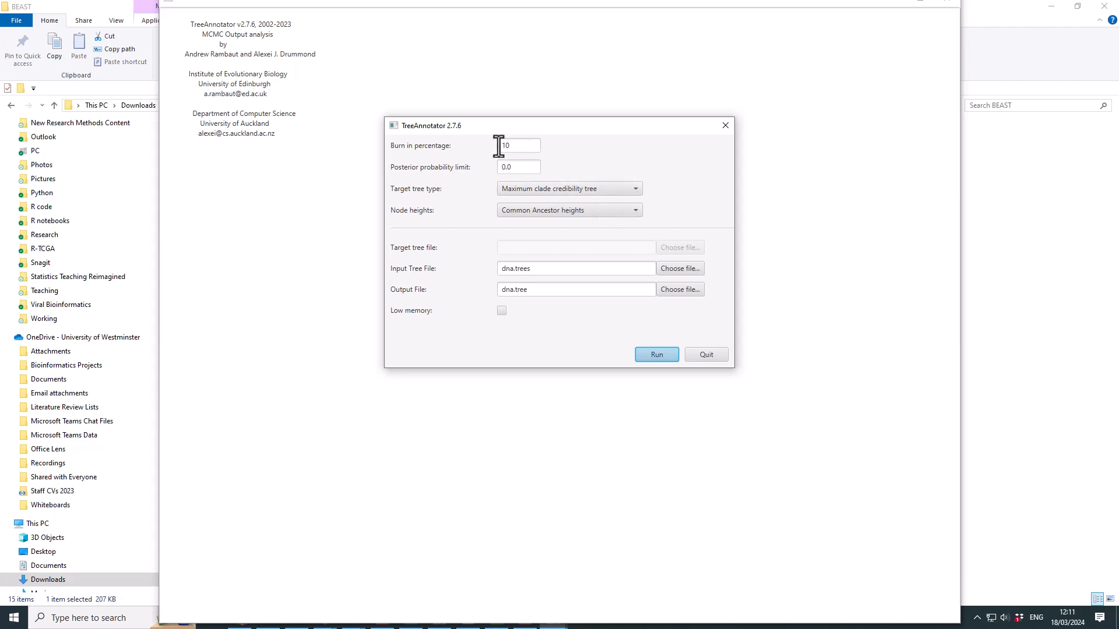
# - Choose Median heights for node heights, leaving 10% burn-in and the maximum clade credibility target tree
pyautogui.click(607, 190)
pyautogui.click(607, 189)
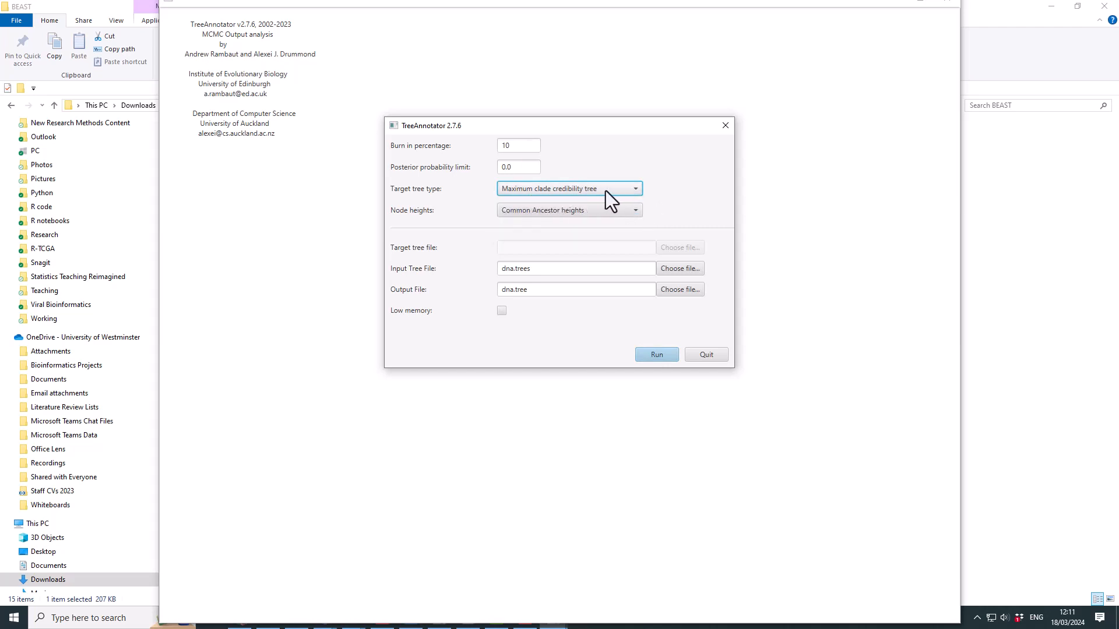
pyautogui.click(624, 190)
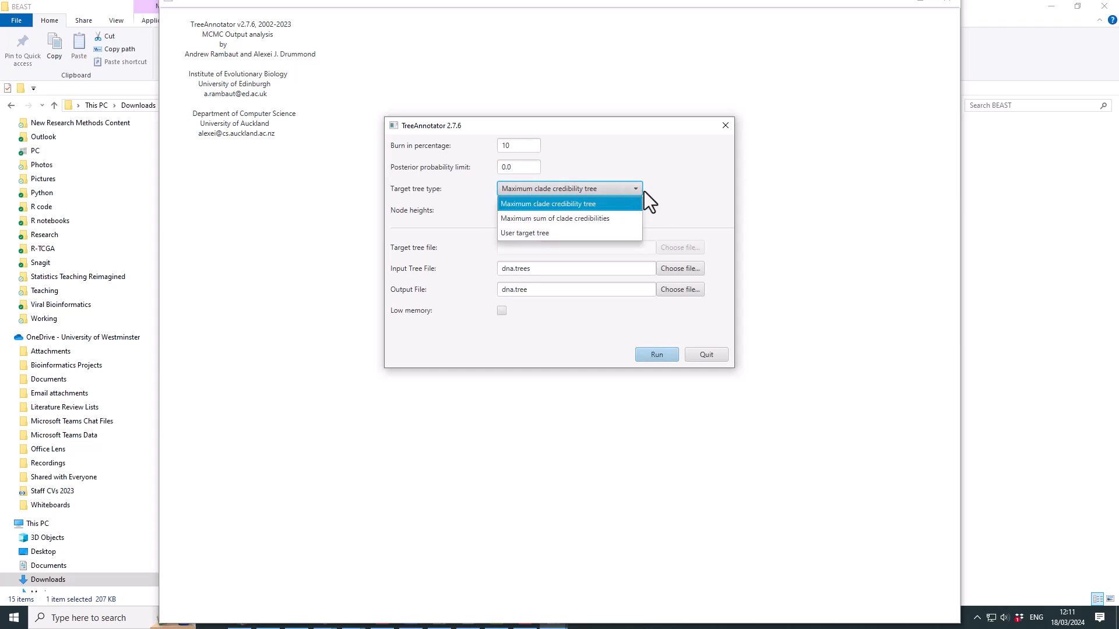
pyautogui.click(713, 183)
pyautogui.click(592, 211)
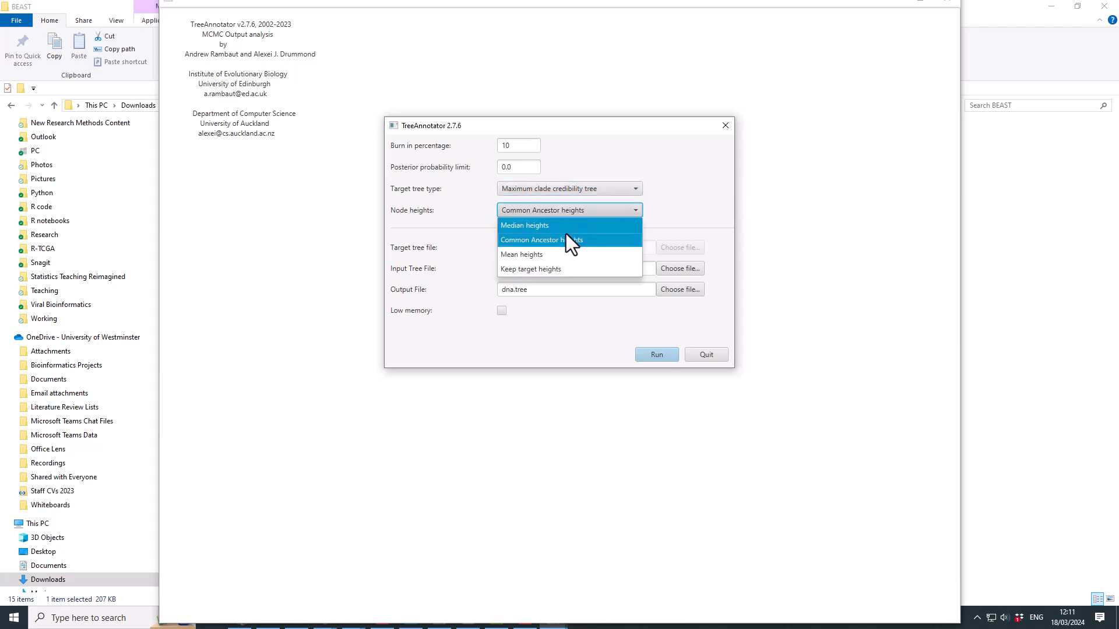
pyautogui.click(550, 228)
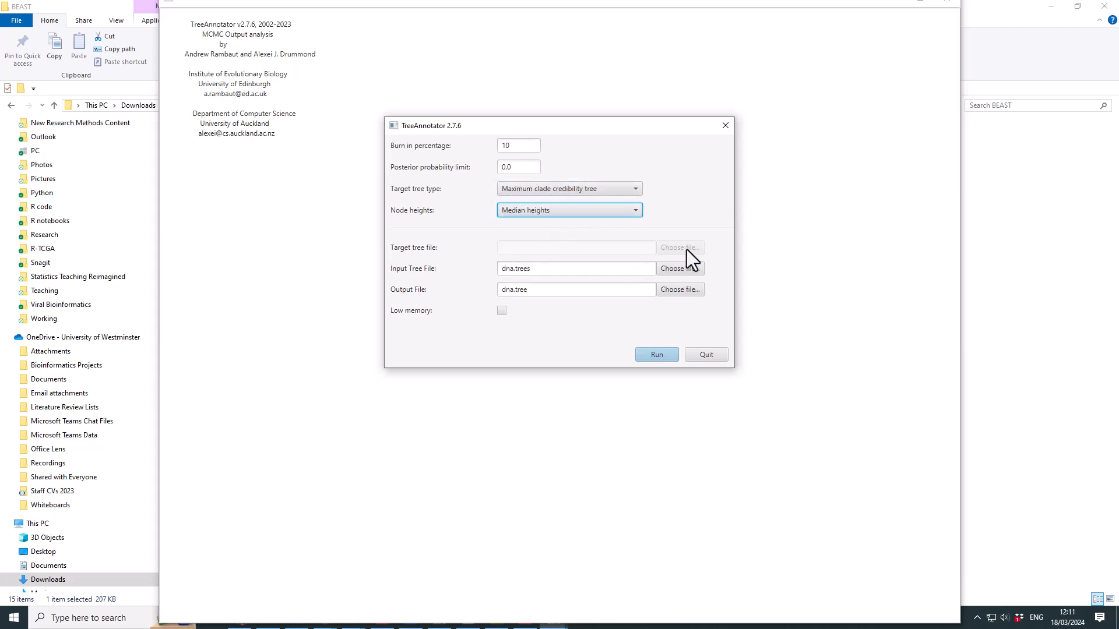
# - Pick D:\Downloads\2024_03_15_H5_clades-2024_03_15_H5_clades_aligned_muscle.trees as the input tree file
pyautogui.click(664, 269)
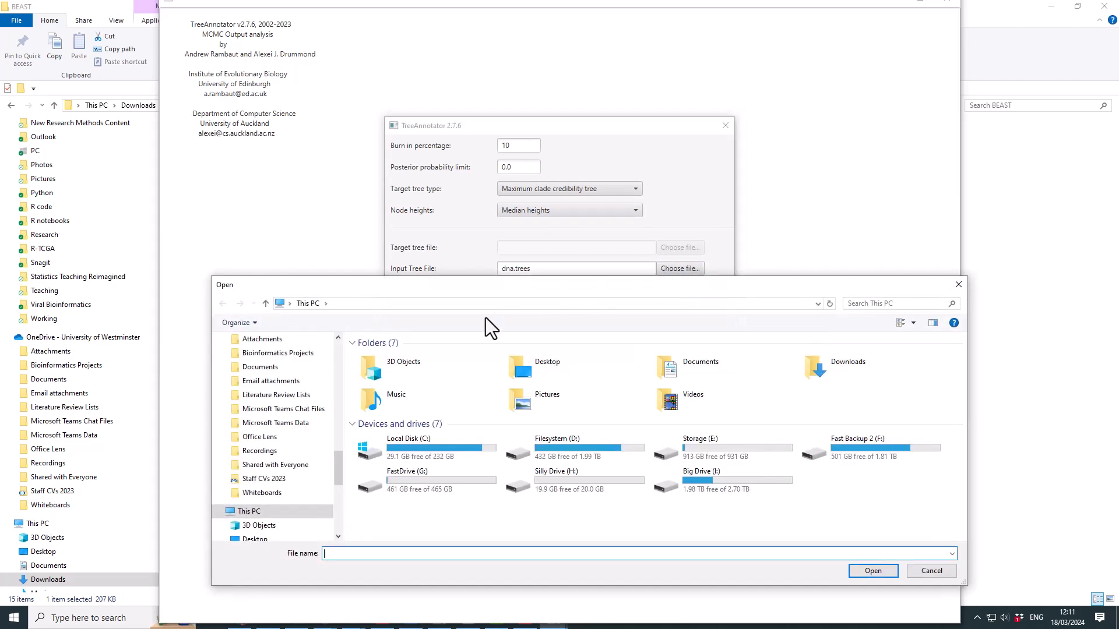
pyautogui.scroll(6, 309, 413)
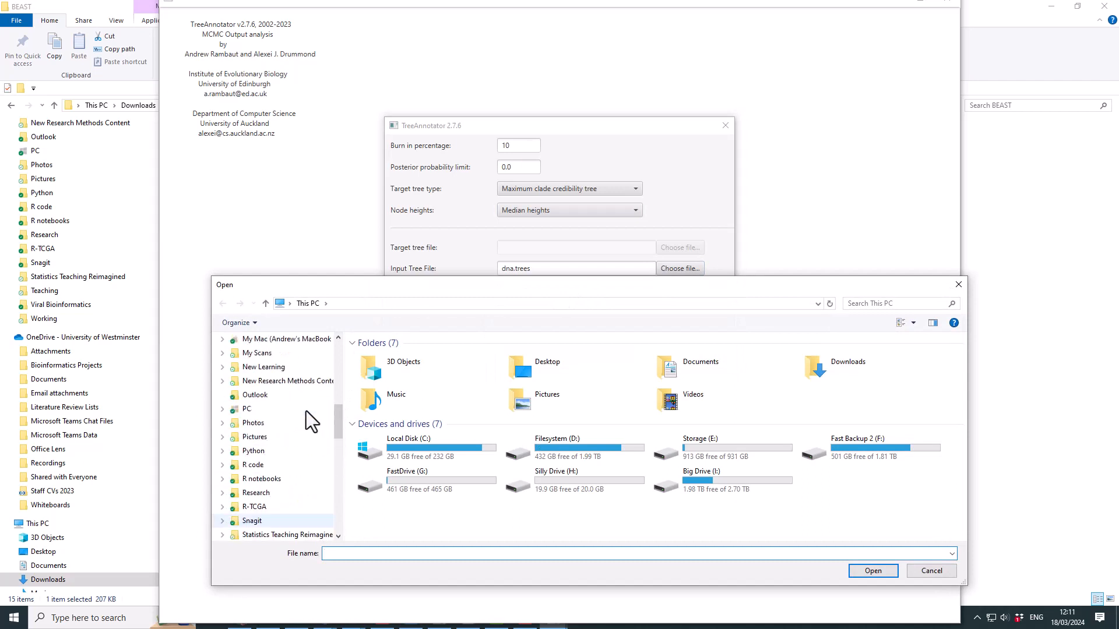
pyautogui.scroll(3, 306, 411)
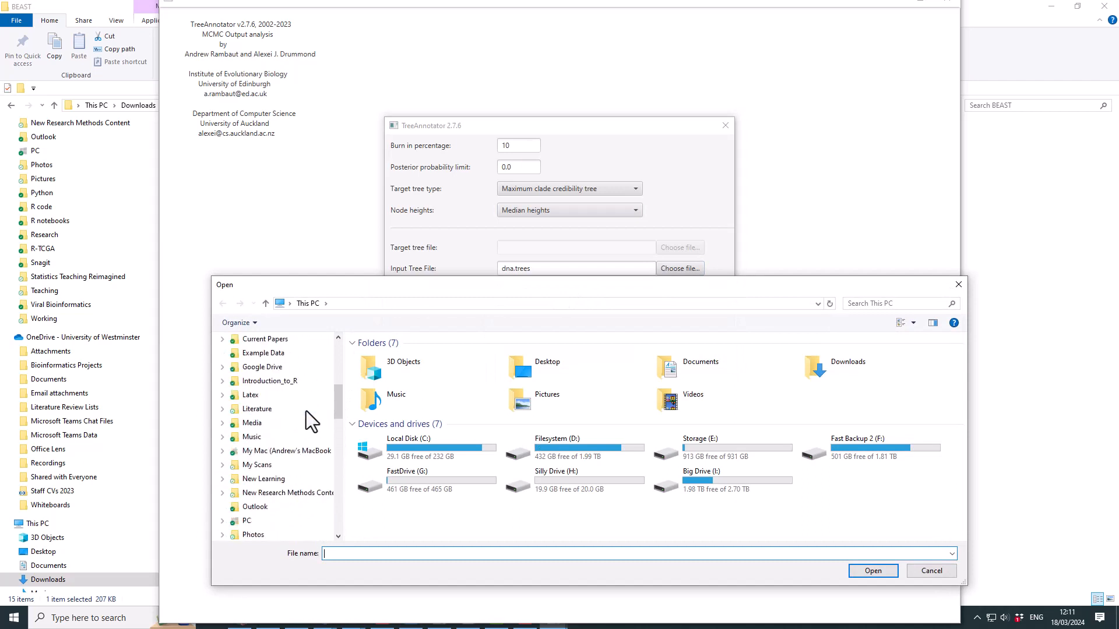
pyautogui.doubleClick(561, 452)
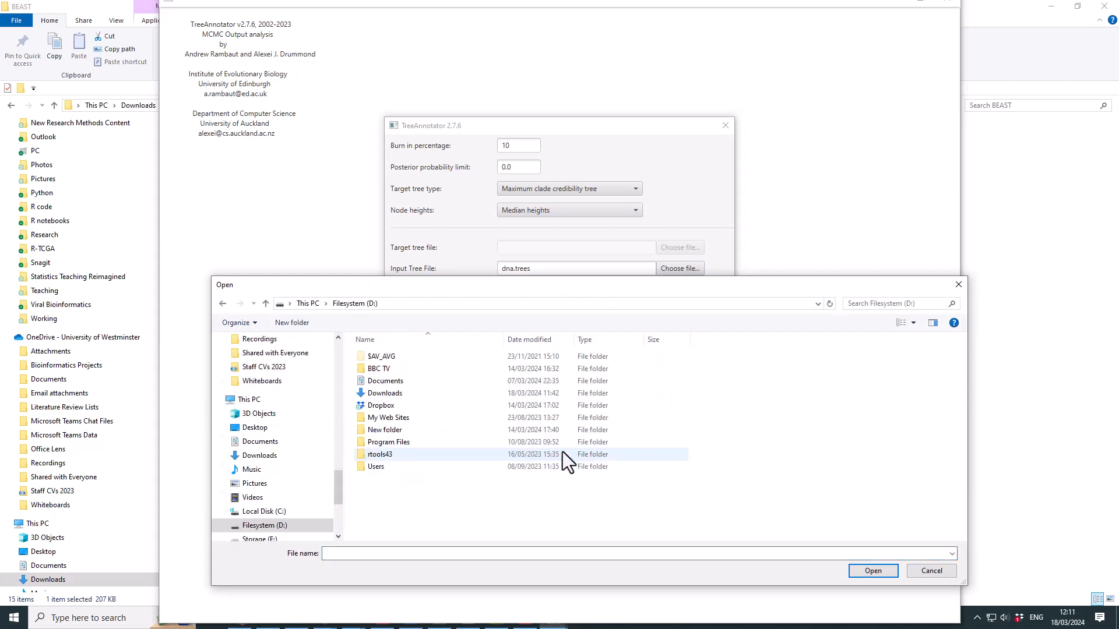
pyautogui.doubleClick(386, 396)
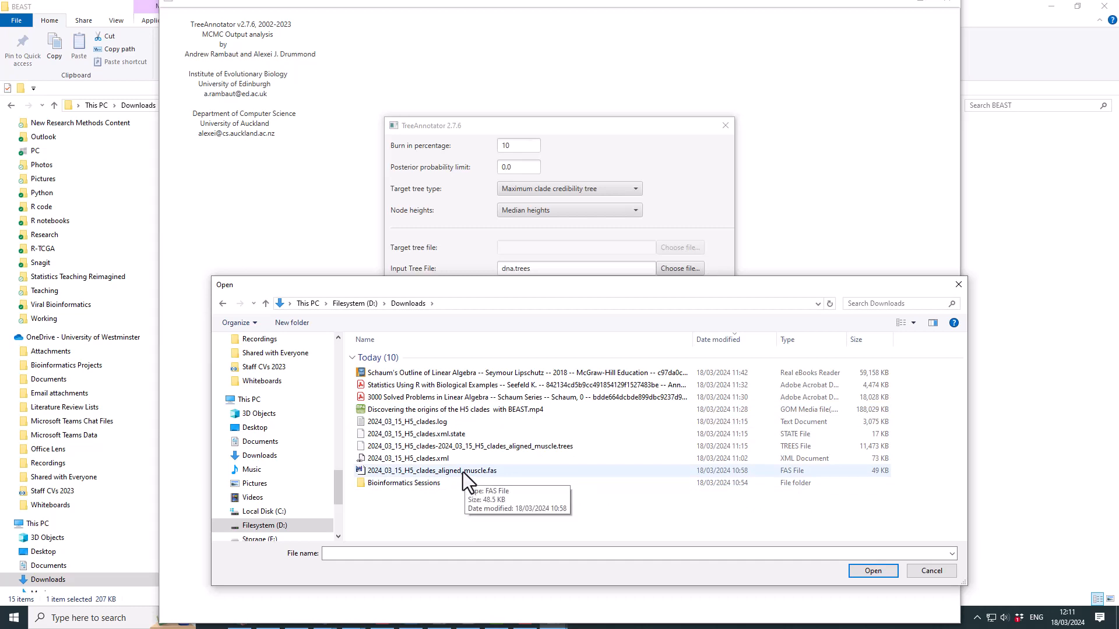
pyautogui.click(482, 448)
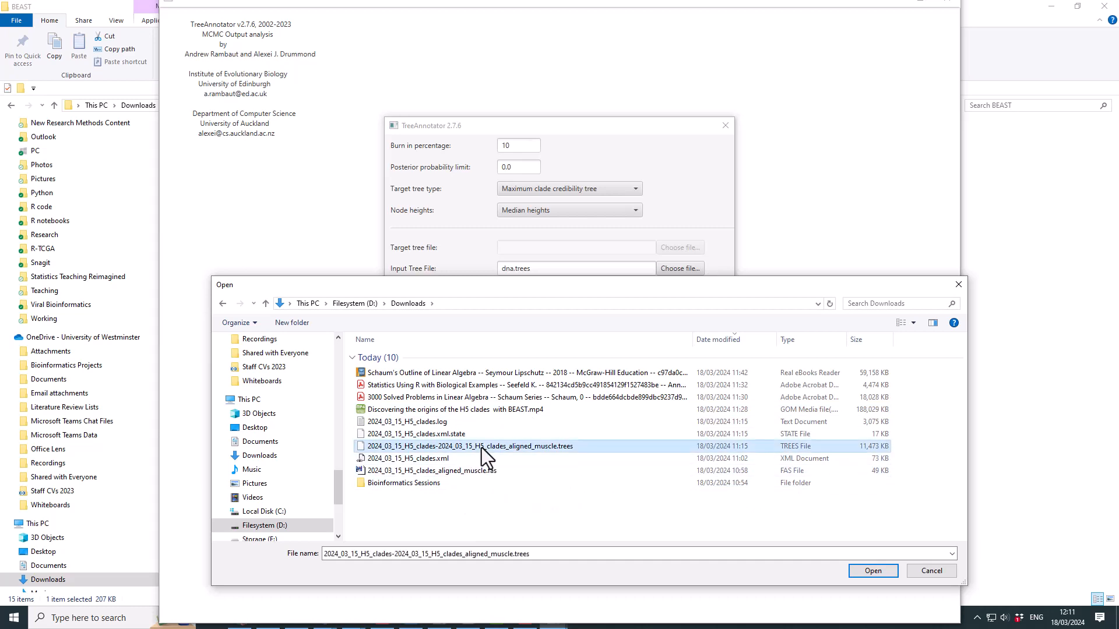
pyautogui.click(871, 570)
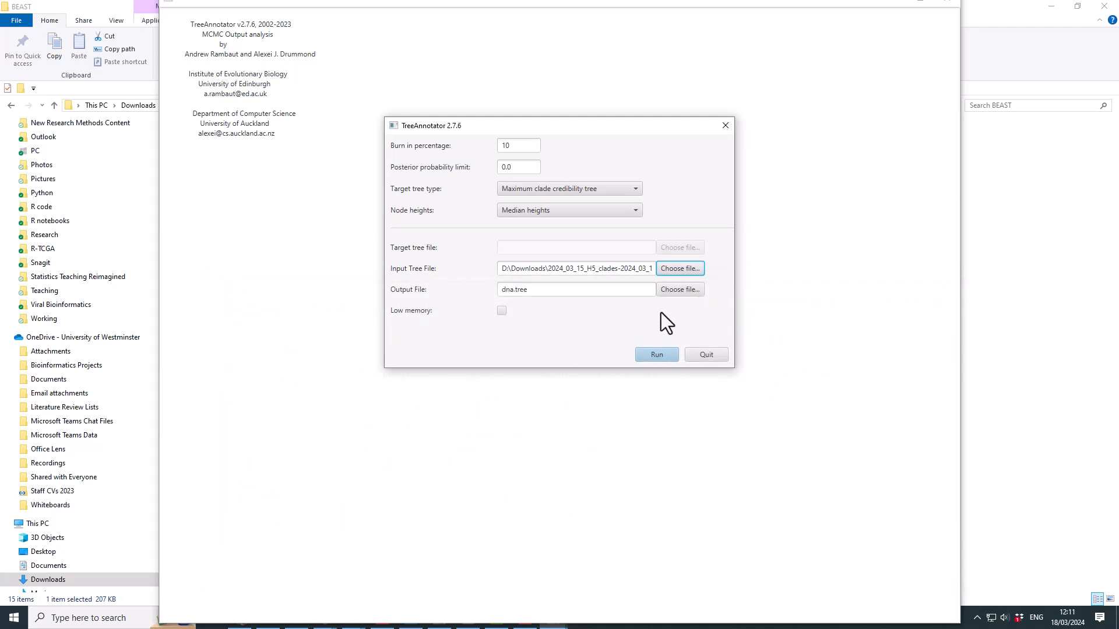
# - Point the output file dialog at D:\Downloads and reuse the .trees file's name
pyautogui.click(676, 290)
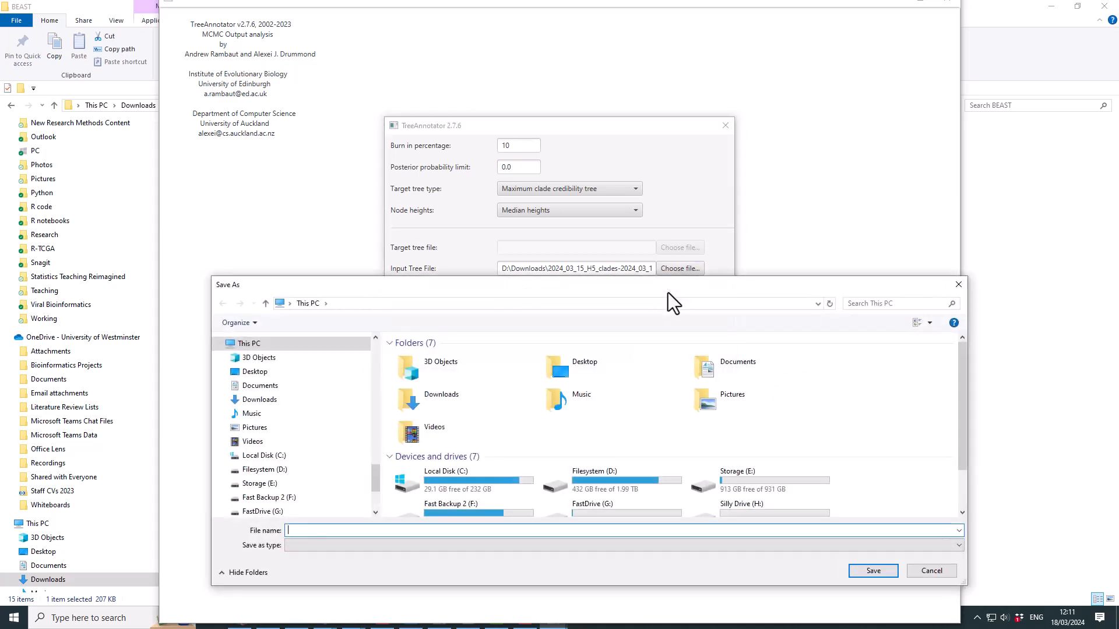
pyautogui.doubleClick(592, 489)
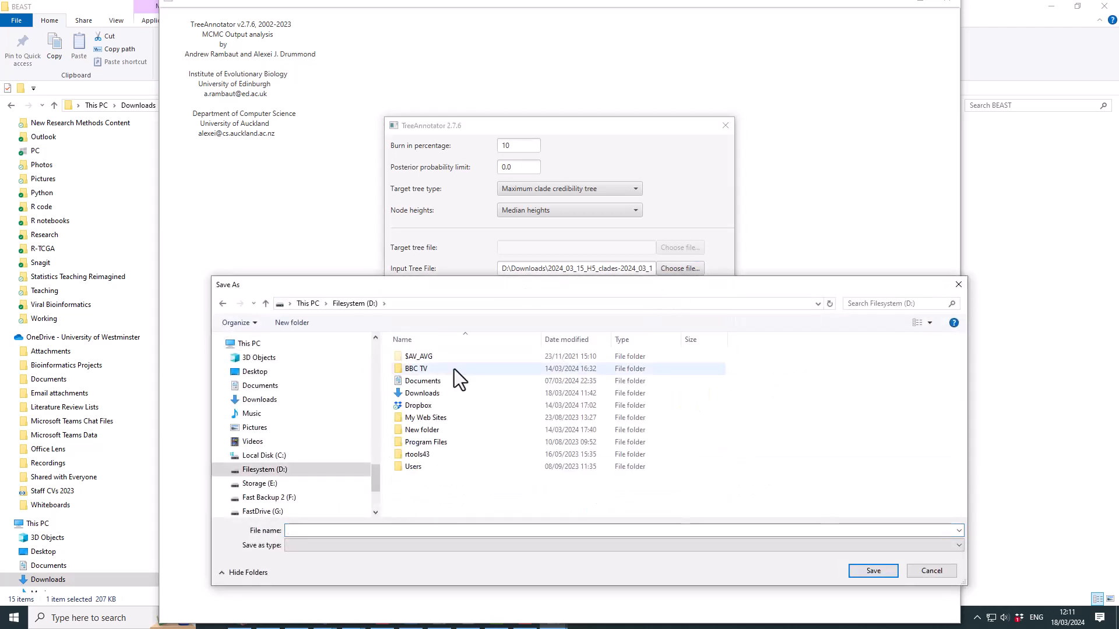
pyautogui.doubleClick(435, 393)
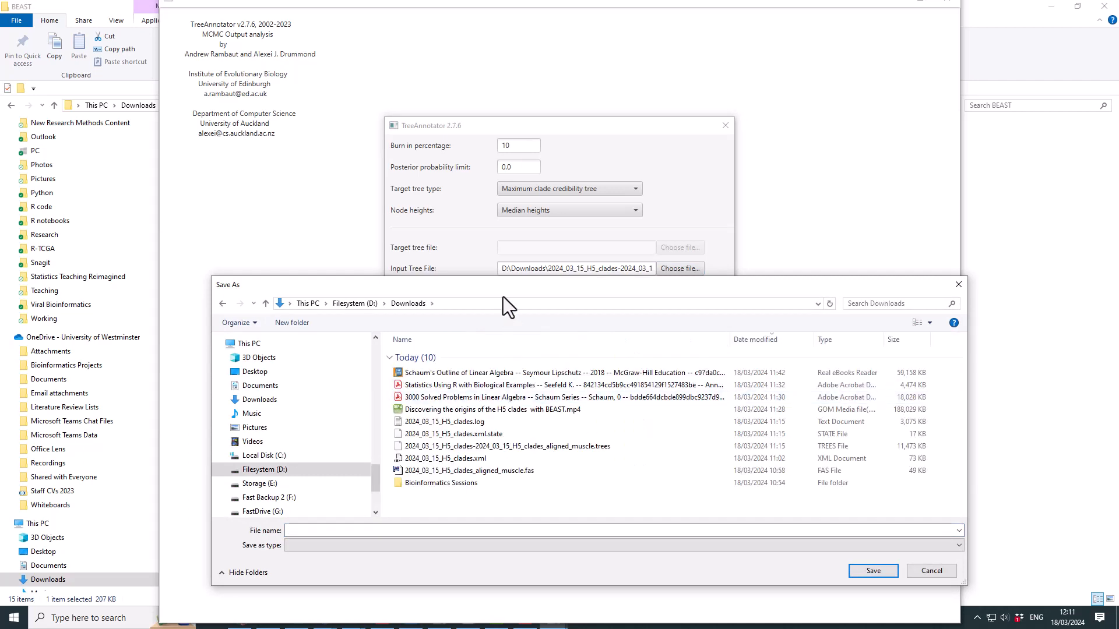
pyautogui.click(491, 446)
pyautogui.click(491, 446)
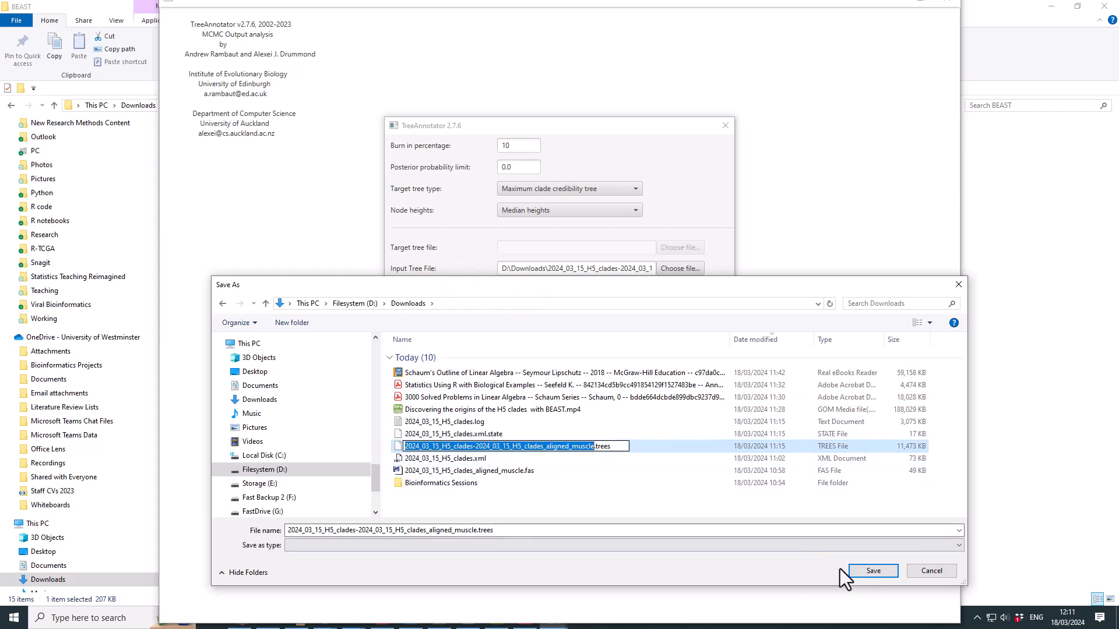
pyautogui.click(498, 532)
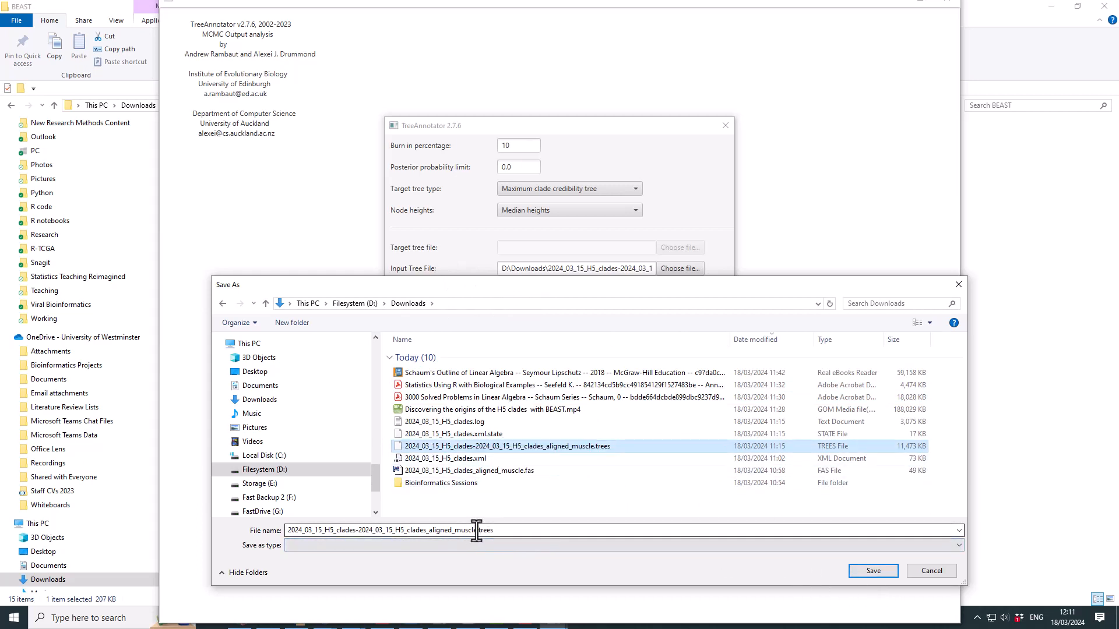
# - Trim the name to 2024_03_15_H5_clades-2024_03_15_H5_clades.tree and save the output location
pyautogui.click(473, 531)
pyautogui.click(476, 530)
pyautogui.click(547, 546)
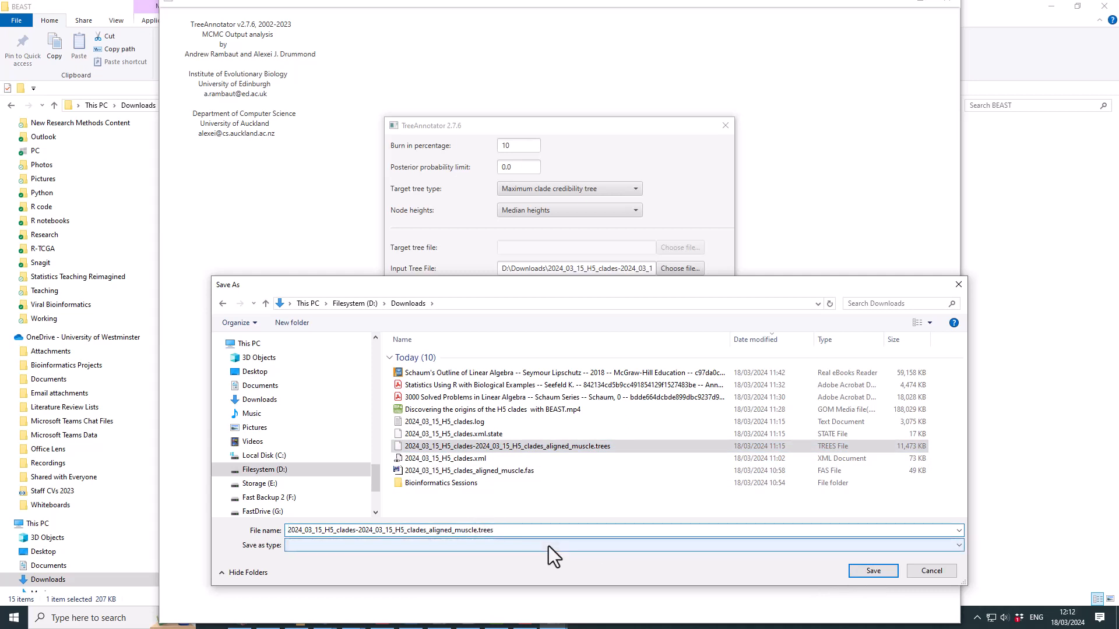
pyautogui.press('BackSpace')
pyautogui.press('BackSpace')
pyautogui.press('BackSpace')
pyautogui.press('BackSpace')
pyautogui.press('BackSpace')
pyautogui.press('BackSpace')
pyautogui.press('BackSpace')
pyautogui.press('BackSpace')
pyautogui.press('BackSpace')
pyautogui.press('BackSpace')
pyautogui.press('BackSpace')
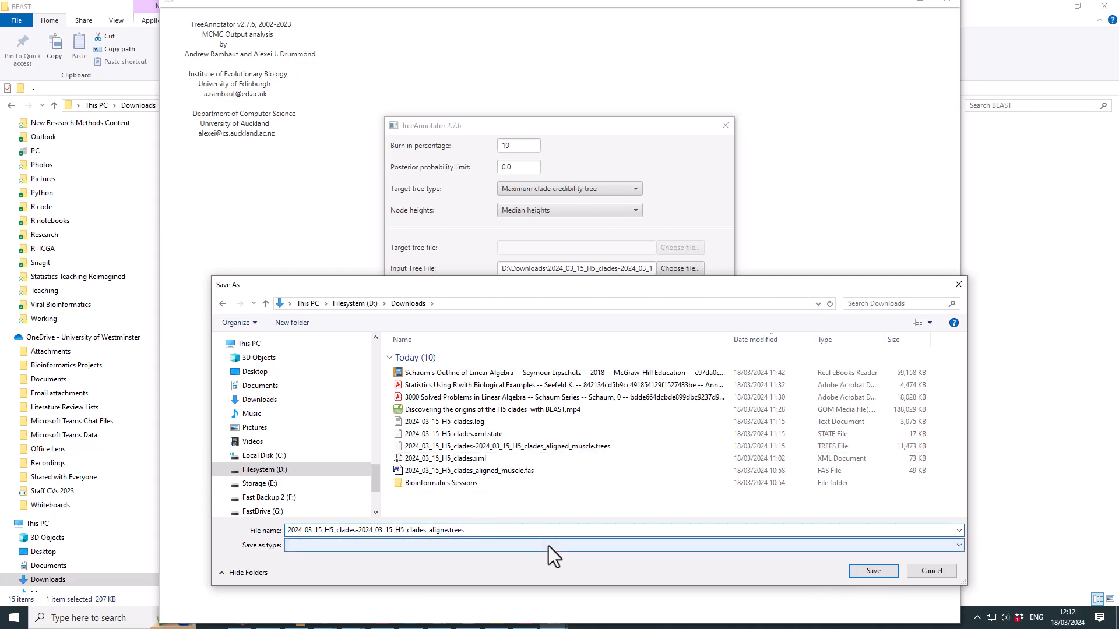
pyautogui.press('BackSpace')
pyautogui.press('BackSpace')
pyautogui.press('BackSpace')
pyautogui.press('BackSpace')
pyautogui.click(462, 531)
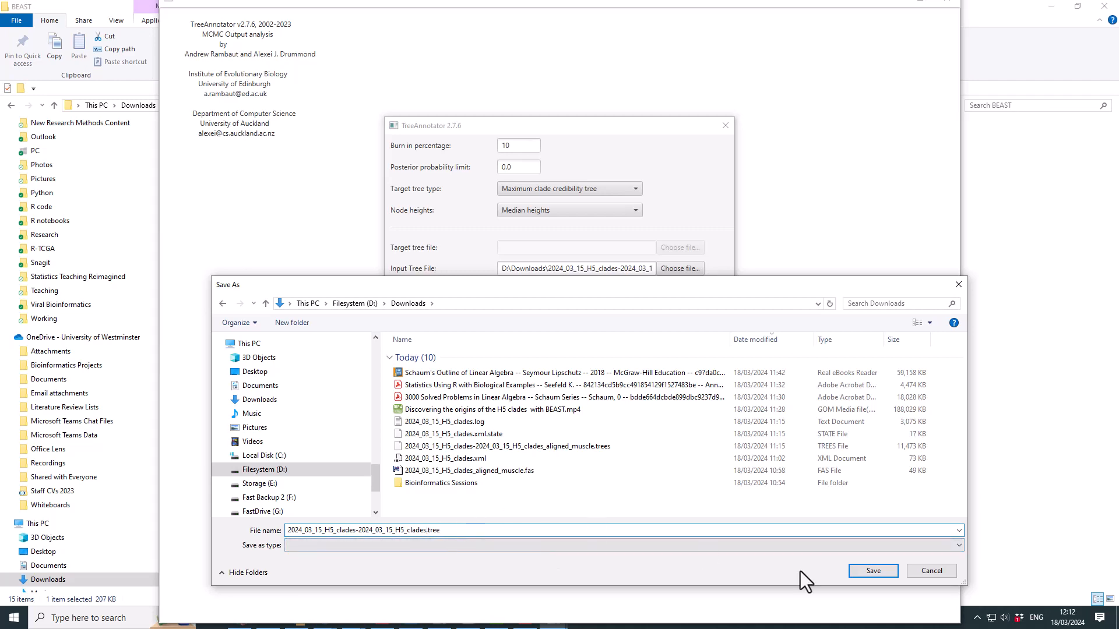
pyautogui.click(873, 568)
pyautogui.scroll(-1, 92, 282)
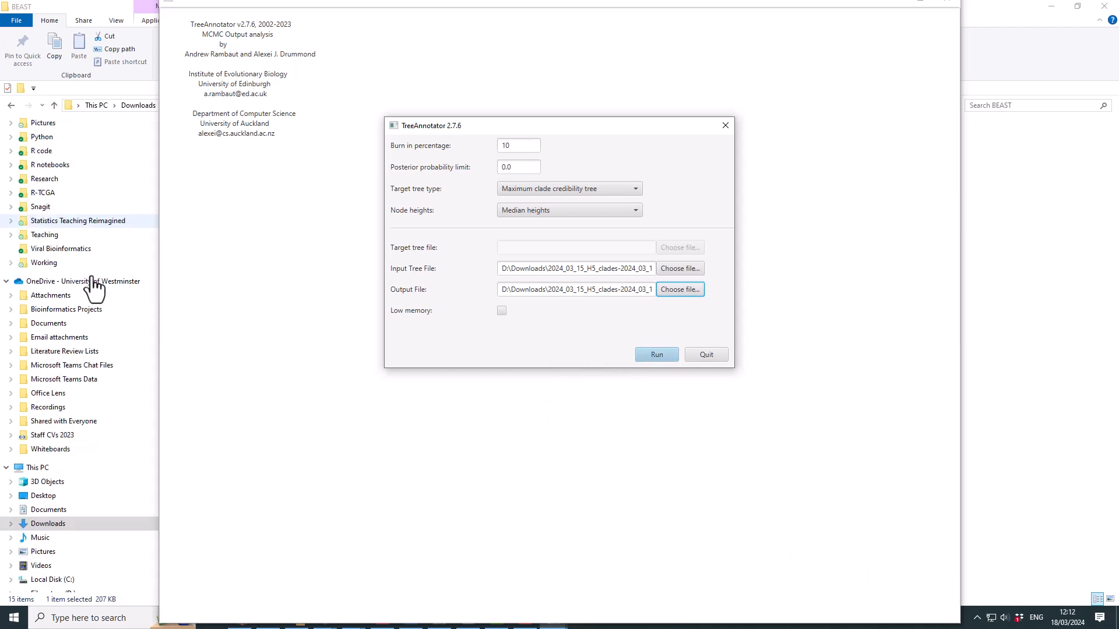
# - Enable Low memory and run TreeAnnotator over the 9001 trees until it finishes
pyautogui.click(502, 310)
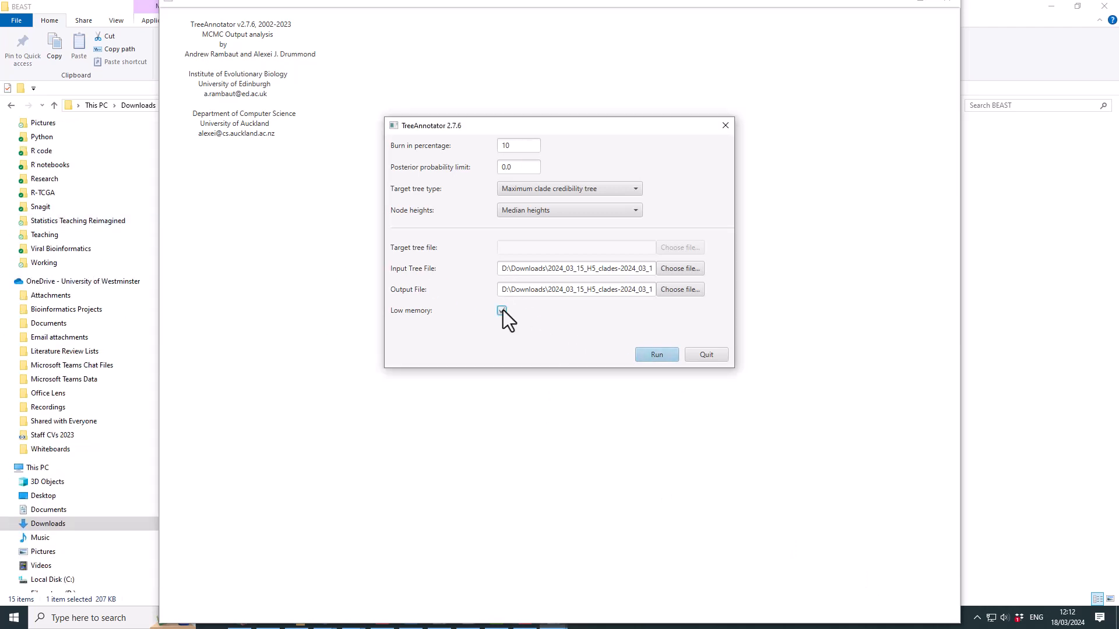
pyautogui.click(657, 355)
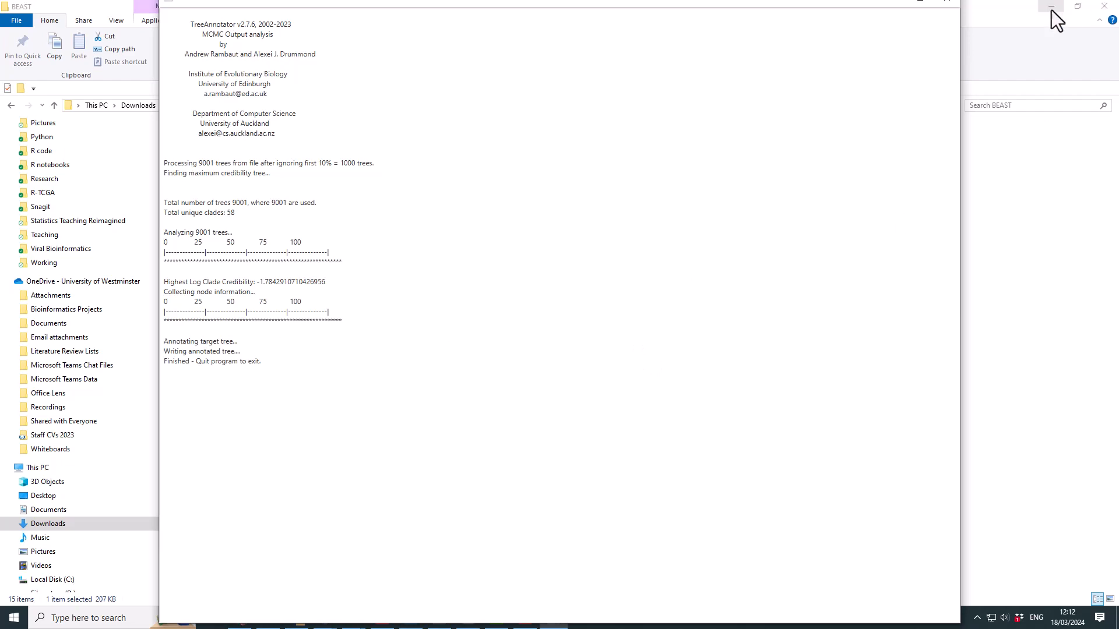
# - Close TreeAnnotator and launch FigTree v1.4.4.exe from Bioinformatics Sessions > FigTree v1.4.4
pyautogui.click(952, 3)
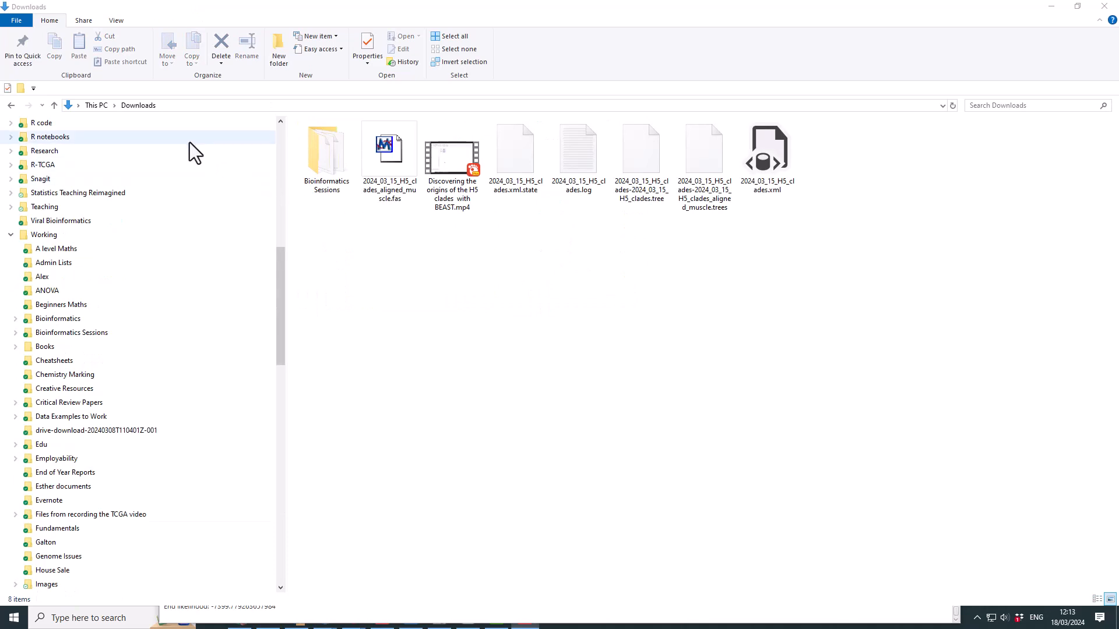
pyautogui.doubleClick(313, 150)
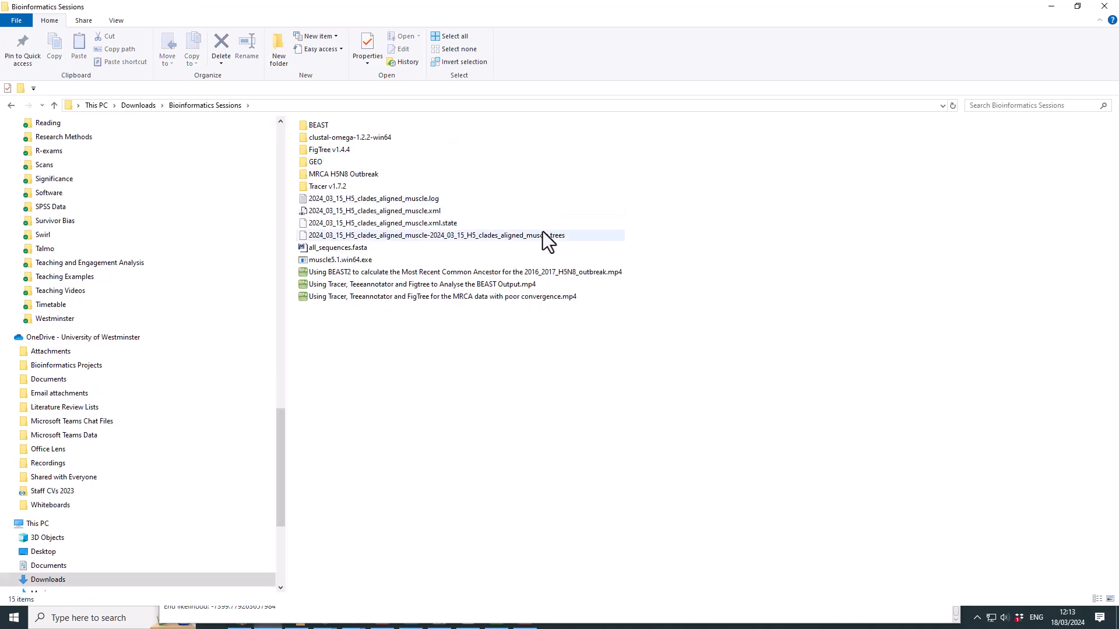
pyautogui.doubleClick(343, 151)
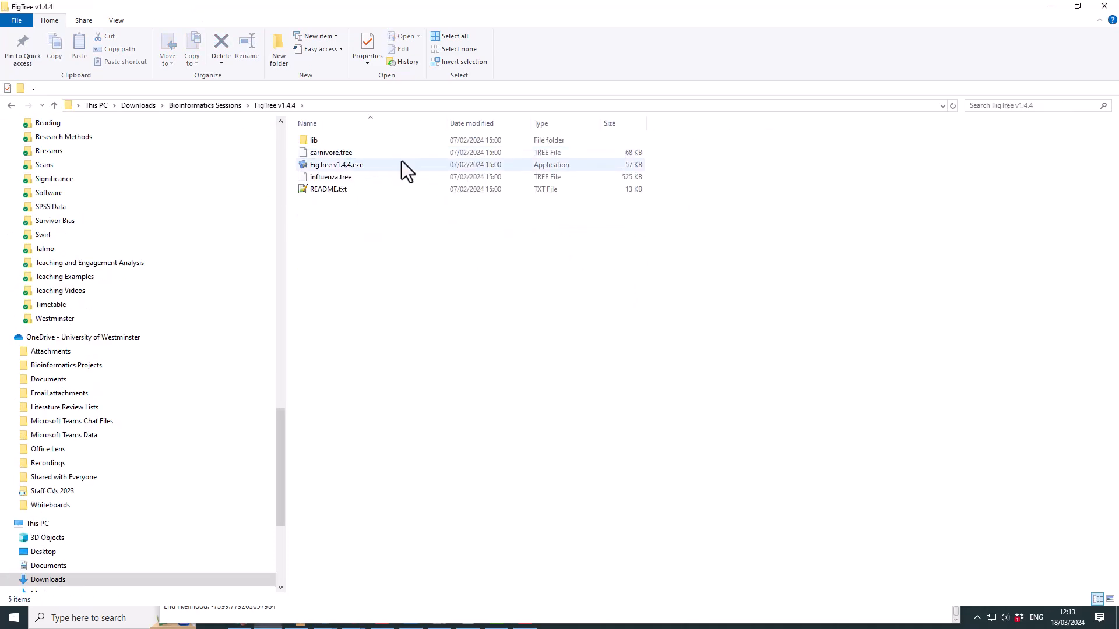
pyautogui.doubleClick(351, 167)
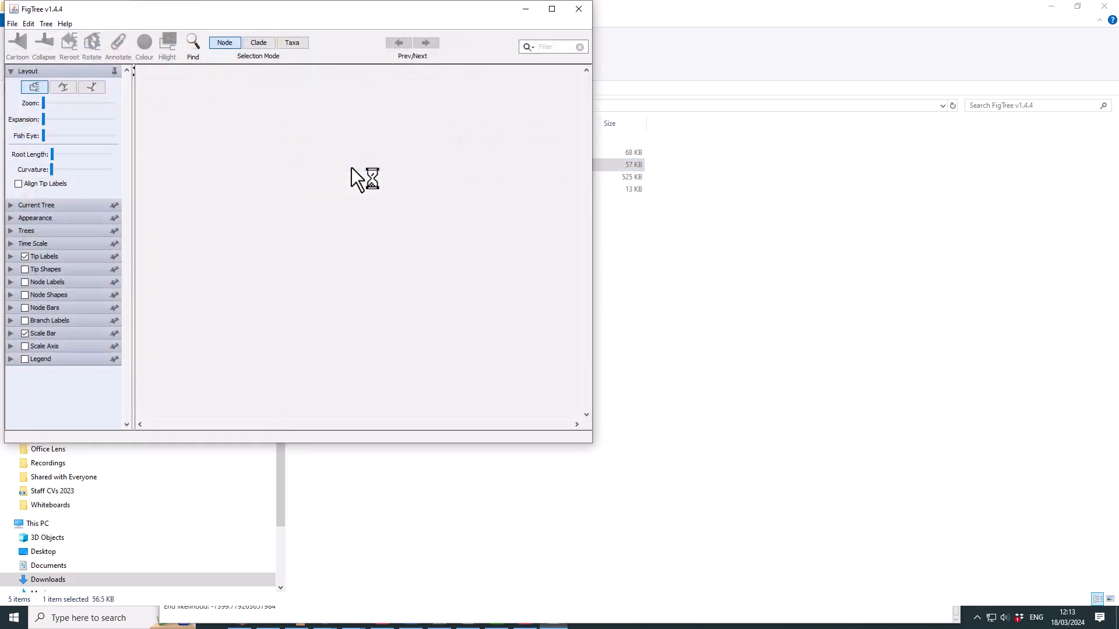
# - Open 2024_03_15_H5_clades-2024_03_15_H5_clades.tree from Downloads and enlarge the FigTree window
pyautogui.moveTo(120, 11); pyautogui.dragTo(120, 44)
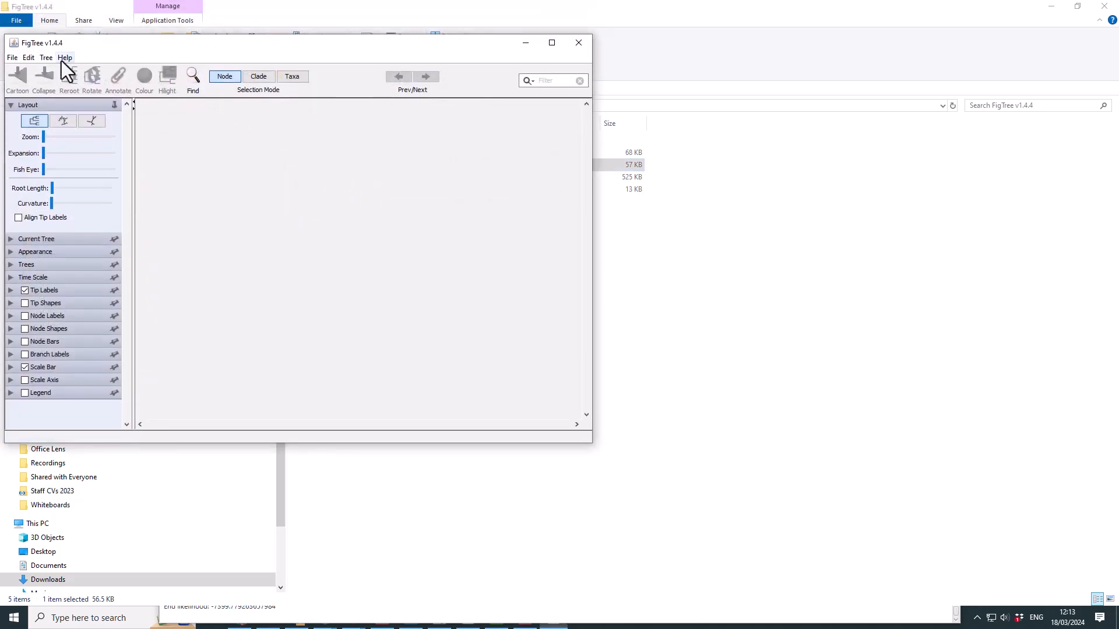
pyautogui.click(12, 58)
pyautogui.click(39, 85)
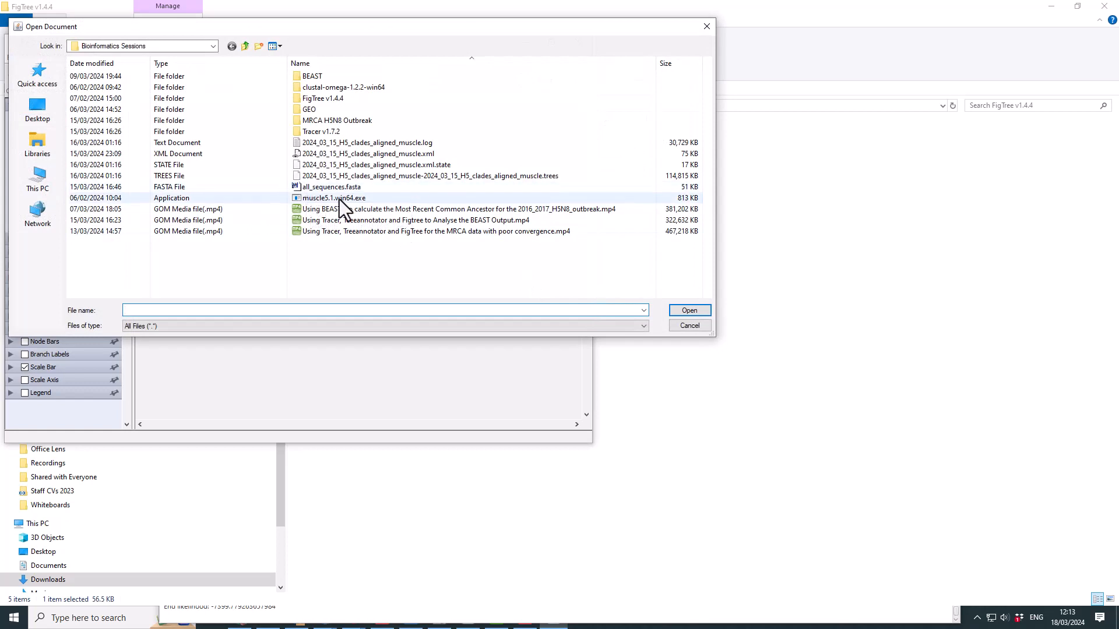
pyautogui.click(213, 46)
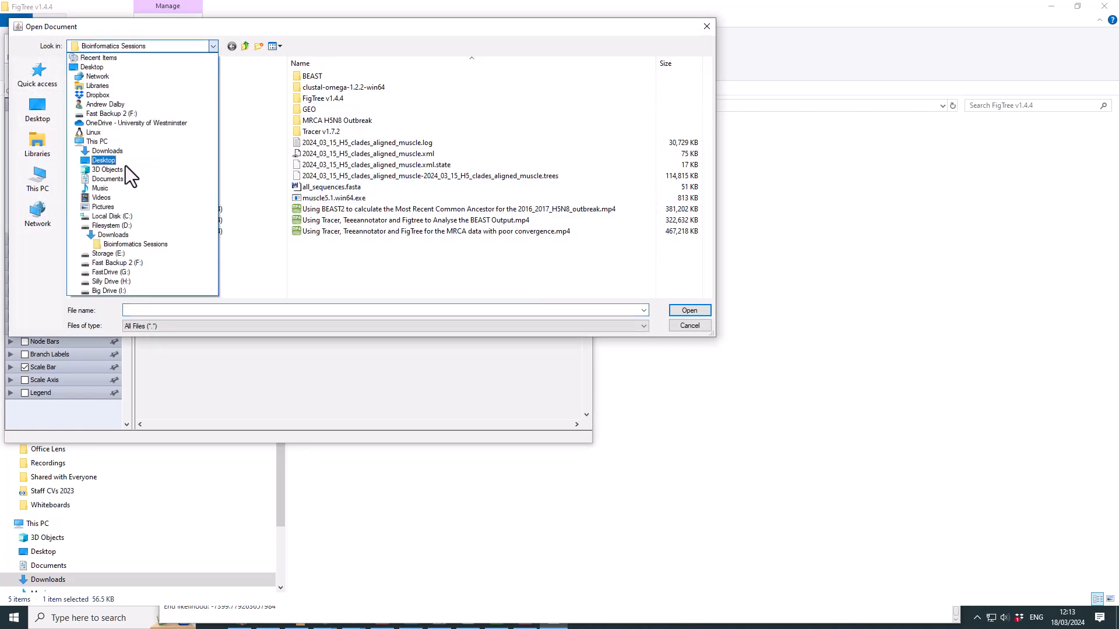
pyautogui.click(112, 235)
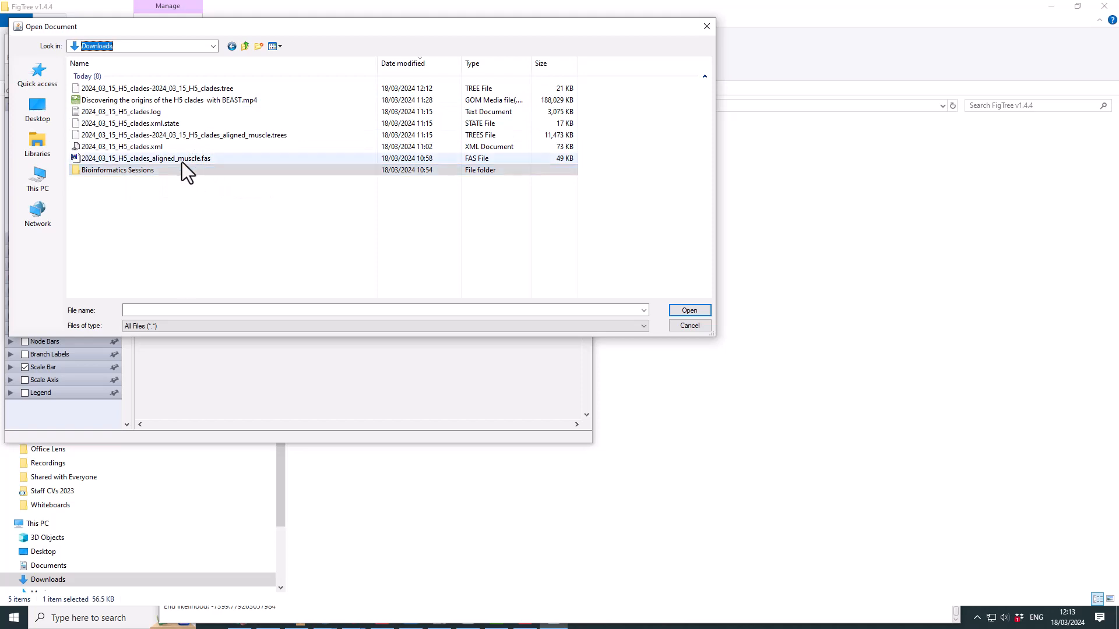
pyautogui.click(175, 98)
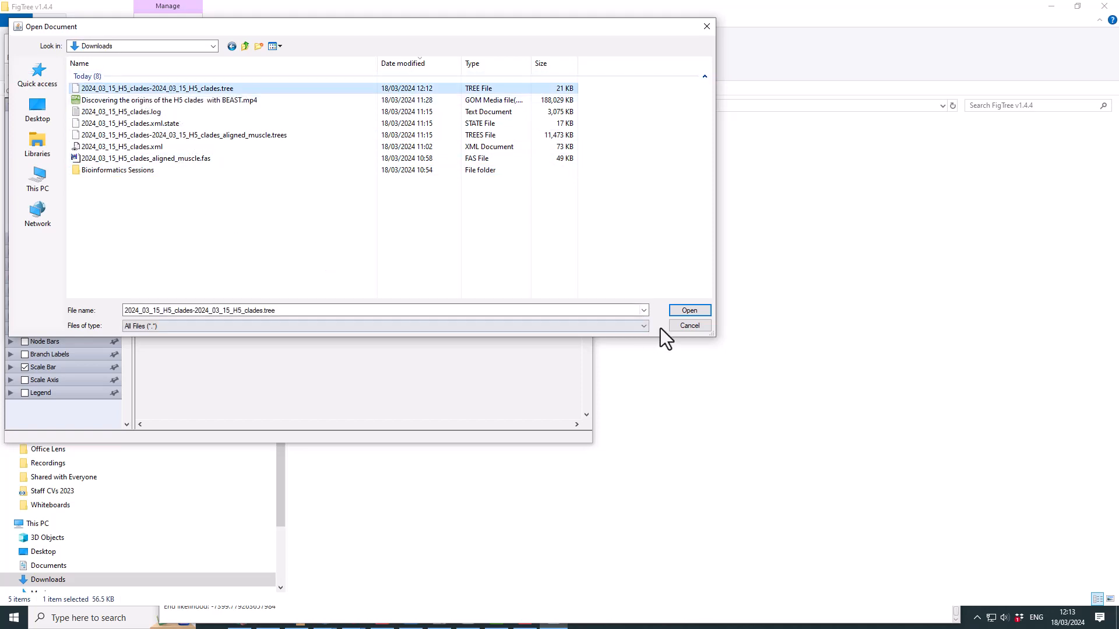
pyautogui.click(682, 311)
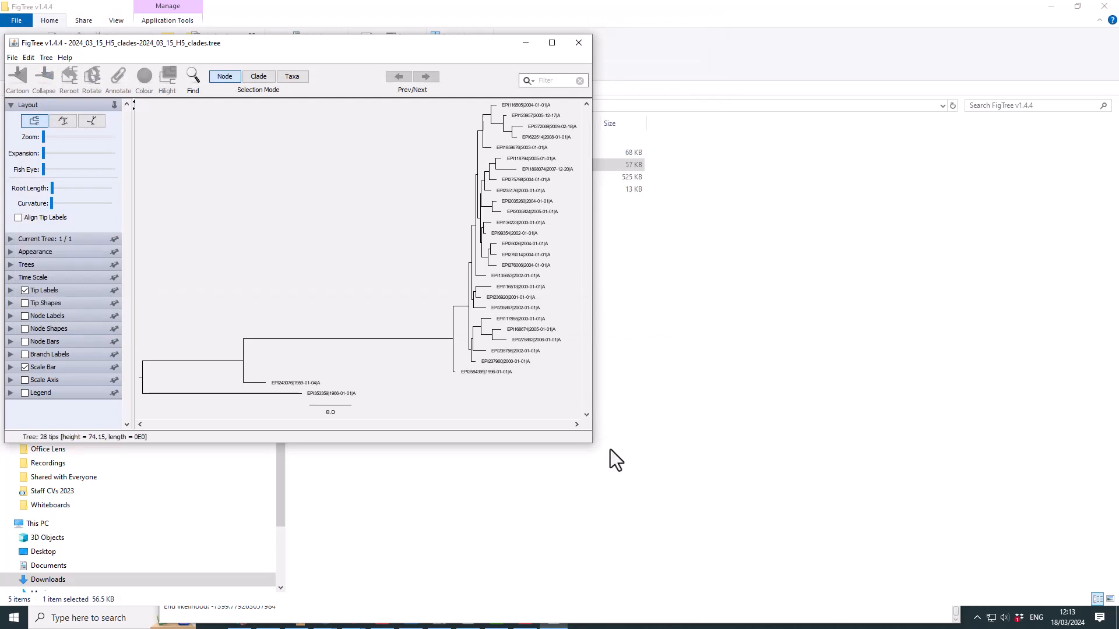
pyautogui.moveTo(590, 442); pyautogui.dragTo(834, 525)
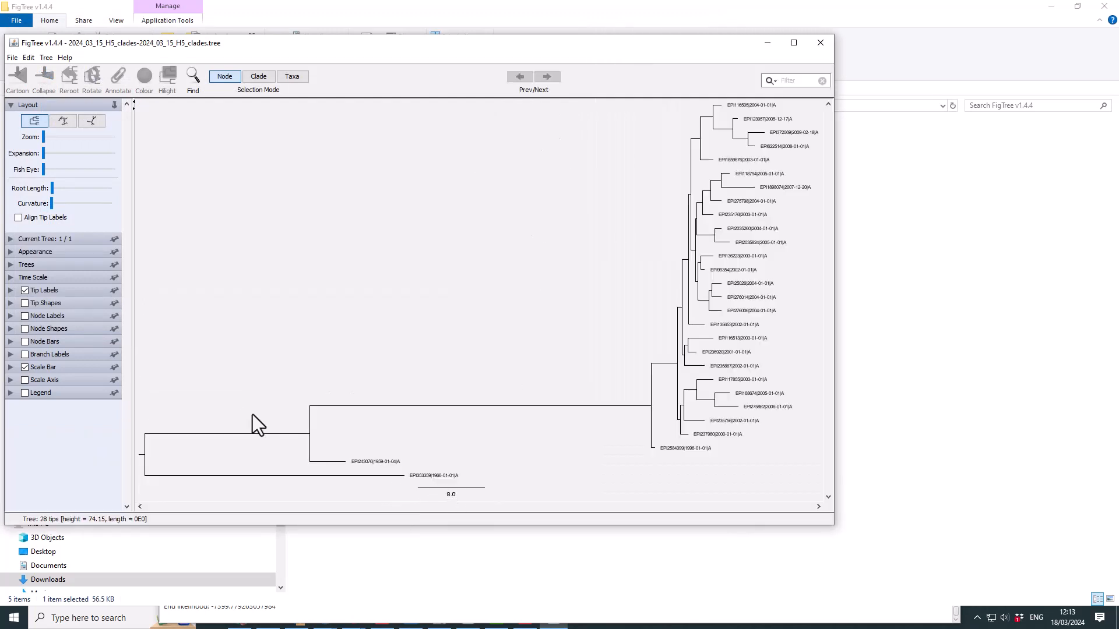
# - Swap the scale bar for a reversed scale axis ending at 0 and turn on node shapes
pyautogui.click(24, 368)
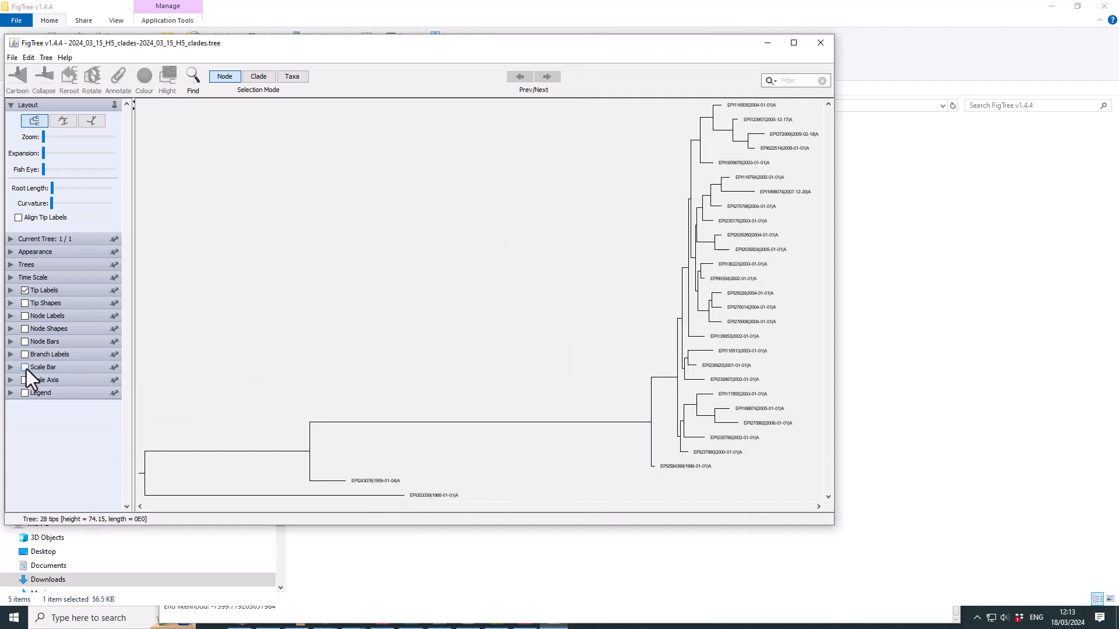
pyautogui.click(24, 380)
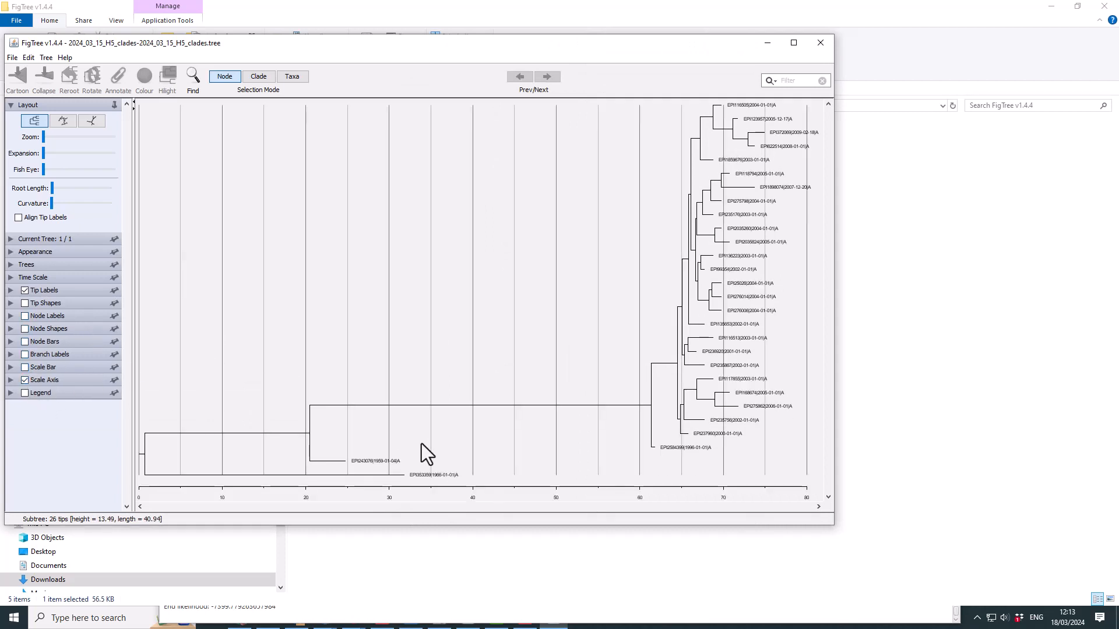
pyautogui.click(11, 380)
pyautogui.click(15, 422)
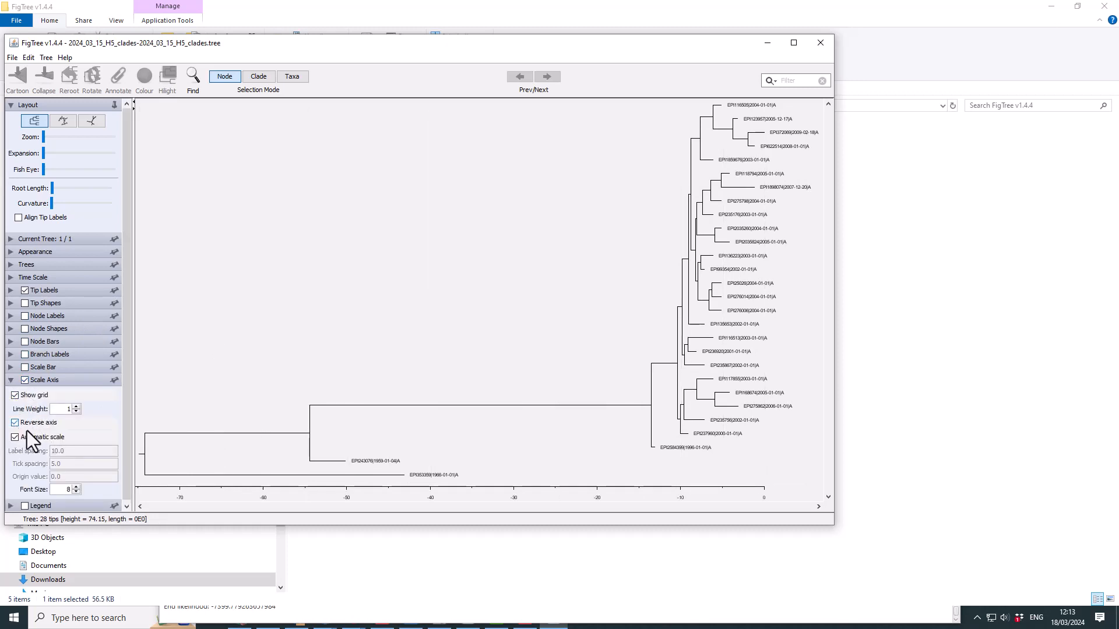
pyautogui.click(11, 381)
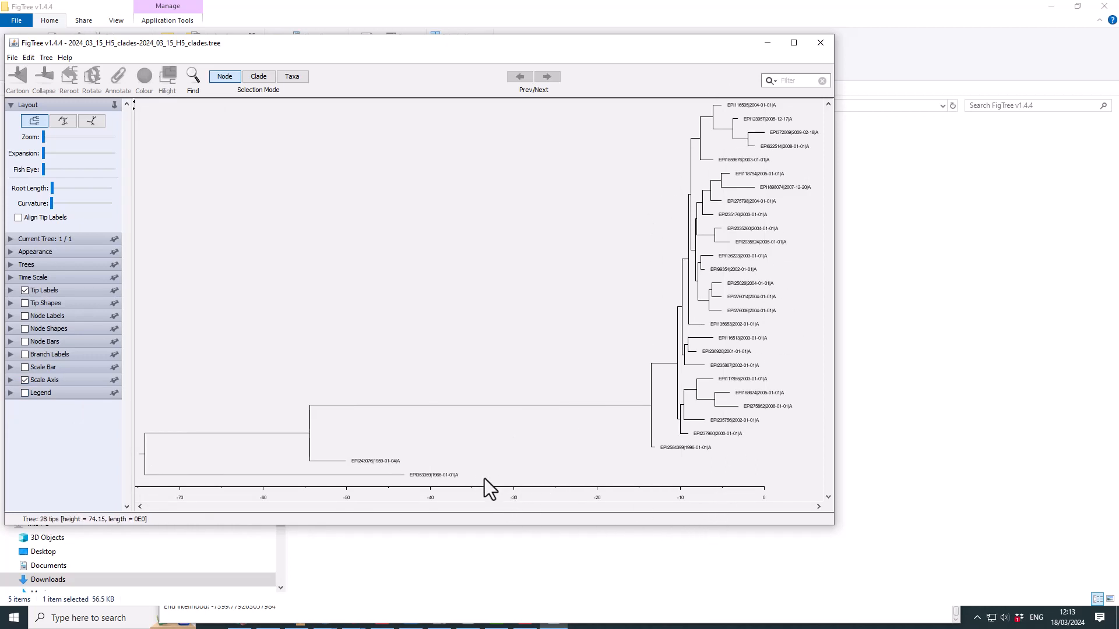
pyautogui.click(23, 327)
# - Widen the window and raise the tip label font size to 10
pyautogui.moveTo(833, 525); pyautogui.dragTo(985, 569)
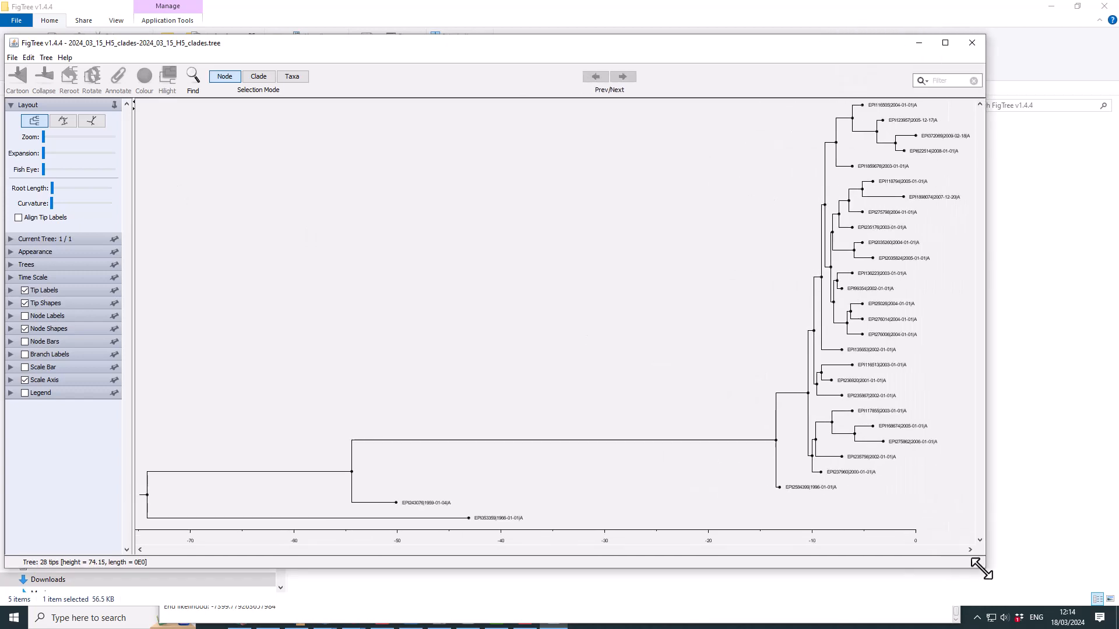
pyautogui.click(11, 293)
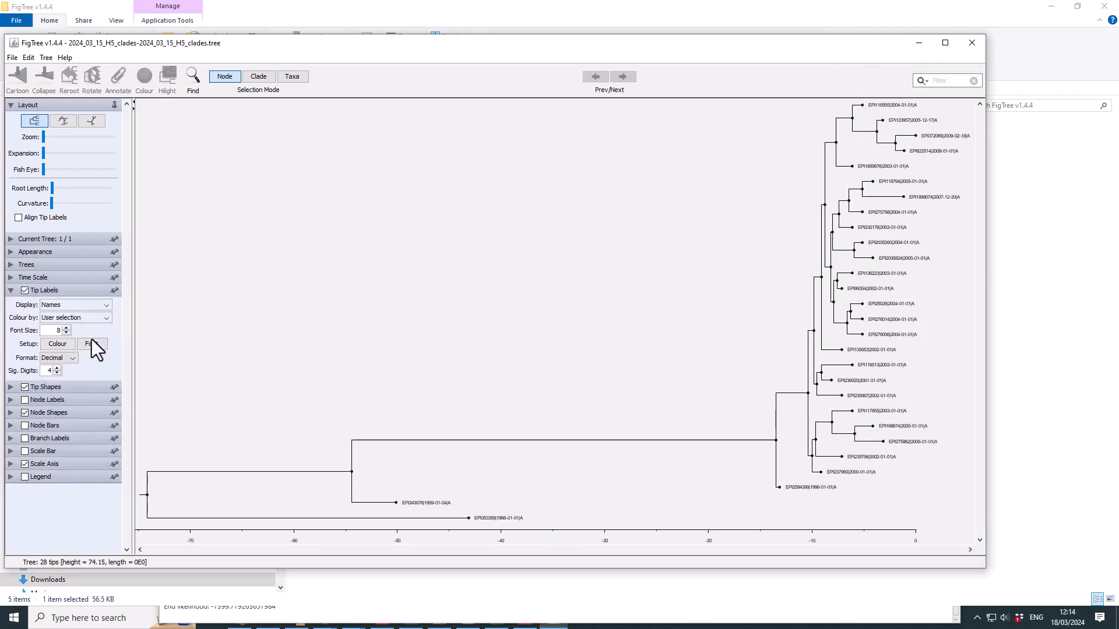
pyautogui.click(67, 328)
pyautogui.click(67, 328)
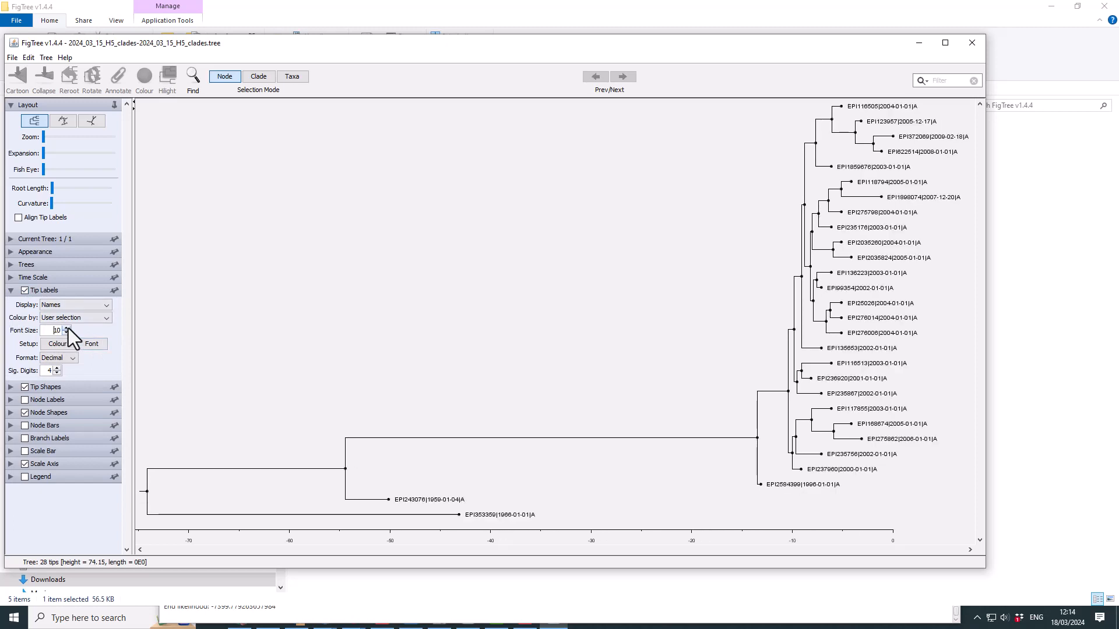
pyautogui.click(11, 290)
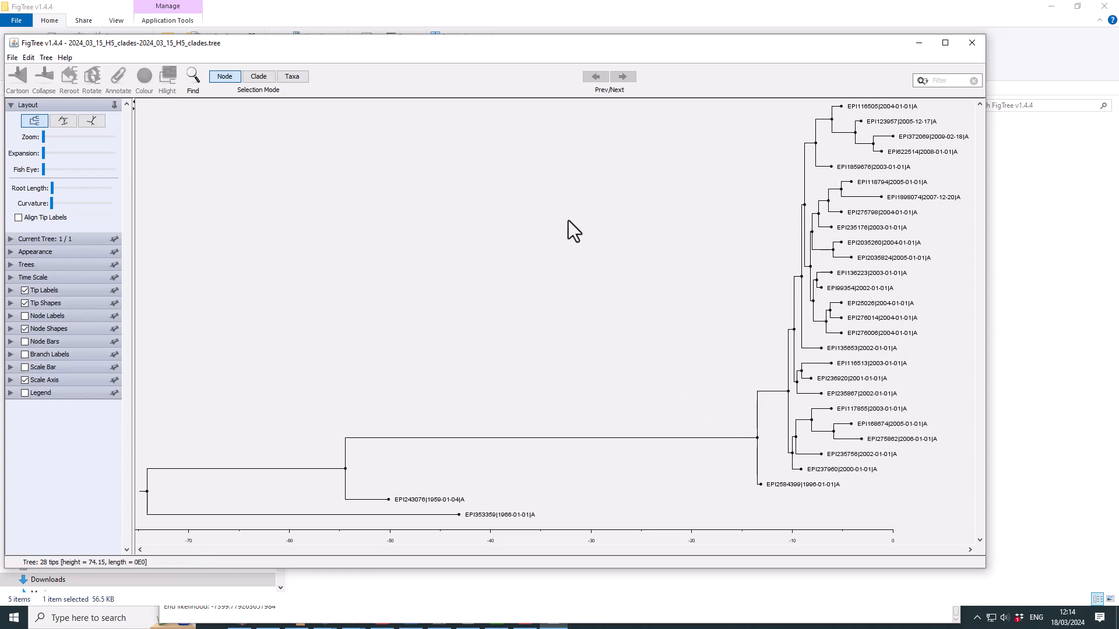
pyautogui.moveTo(305, 50); pyautogui.dragTo(414, 65)
# - Bring File Explorer forward and climb via Bioinformatics Sessions to the Downloads folder
pyautogui.moveTo(382, 58); pyautogui.dragTo(379, 57)
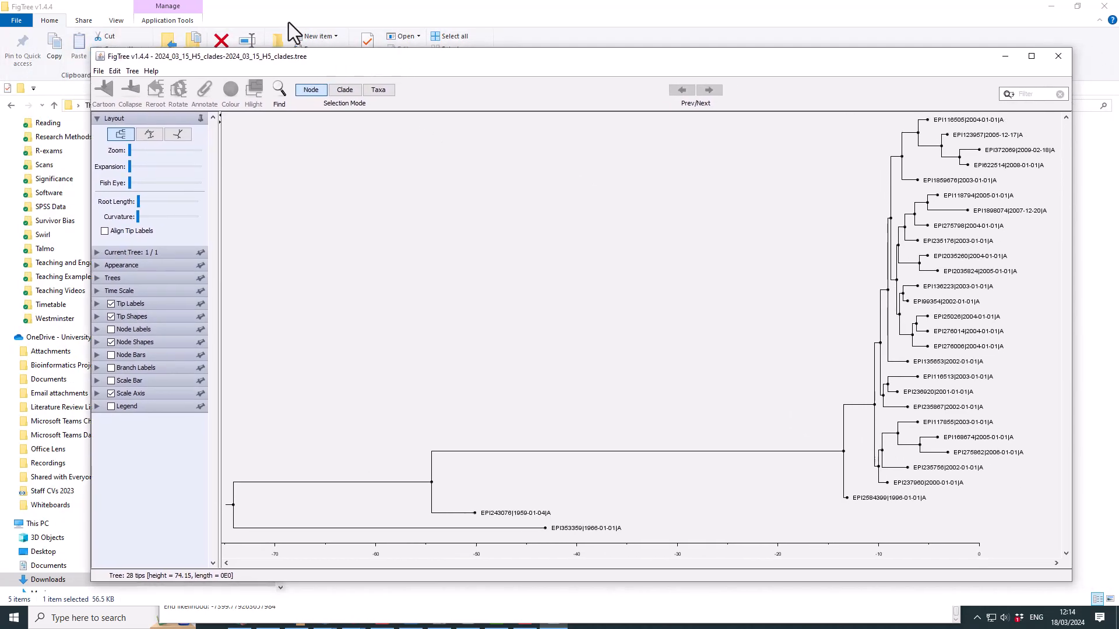
pyautogui.click(271, 11)
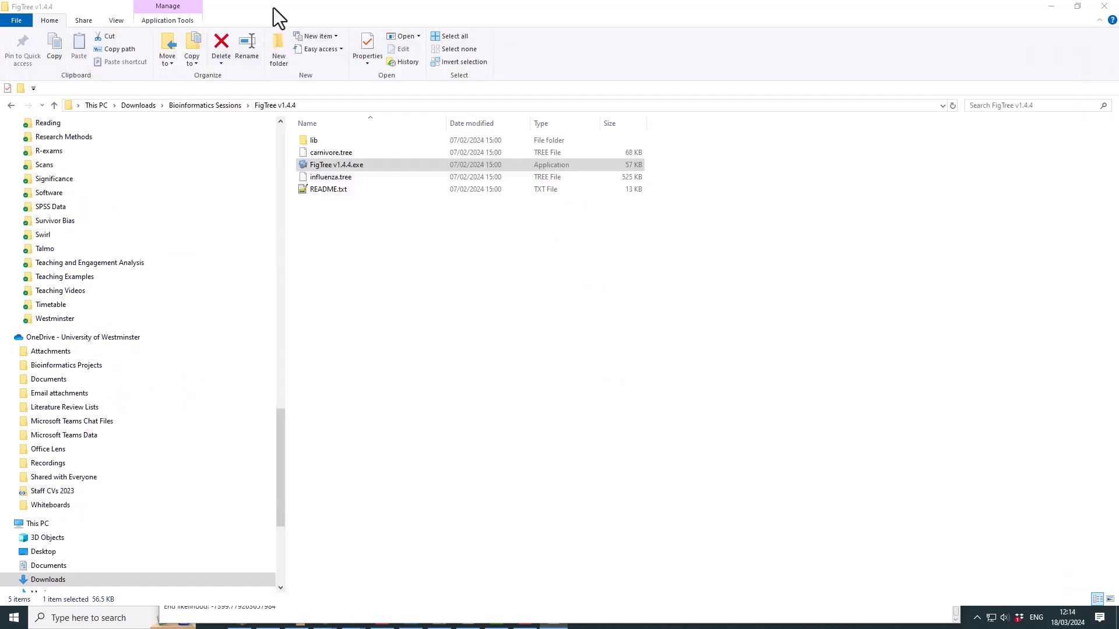
pyautogui.click(204, 106)
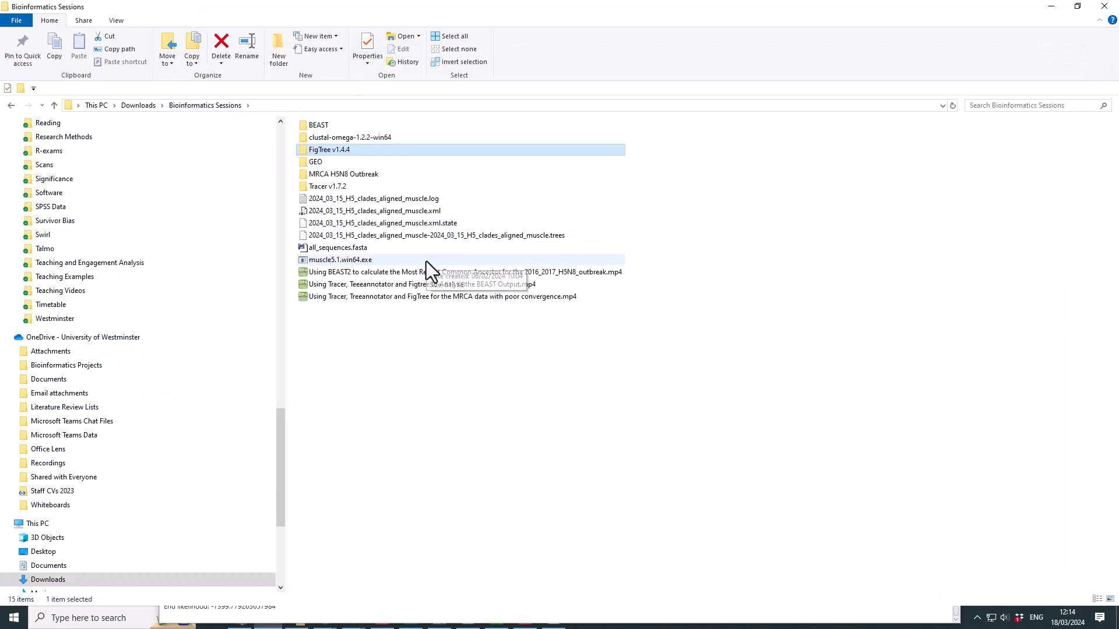
pyautogui.click(140, 106)
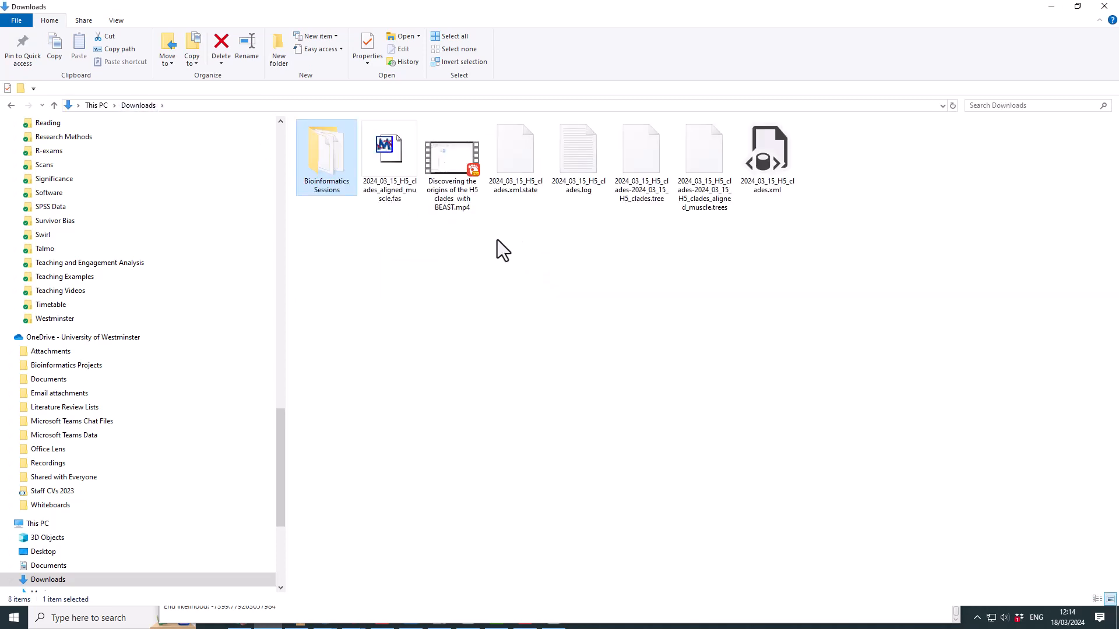
pyautogui.rightClick(392, 155)
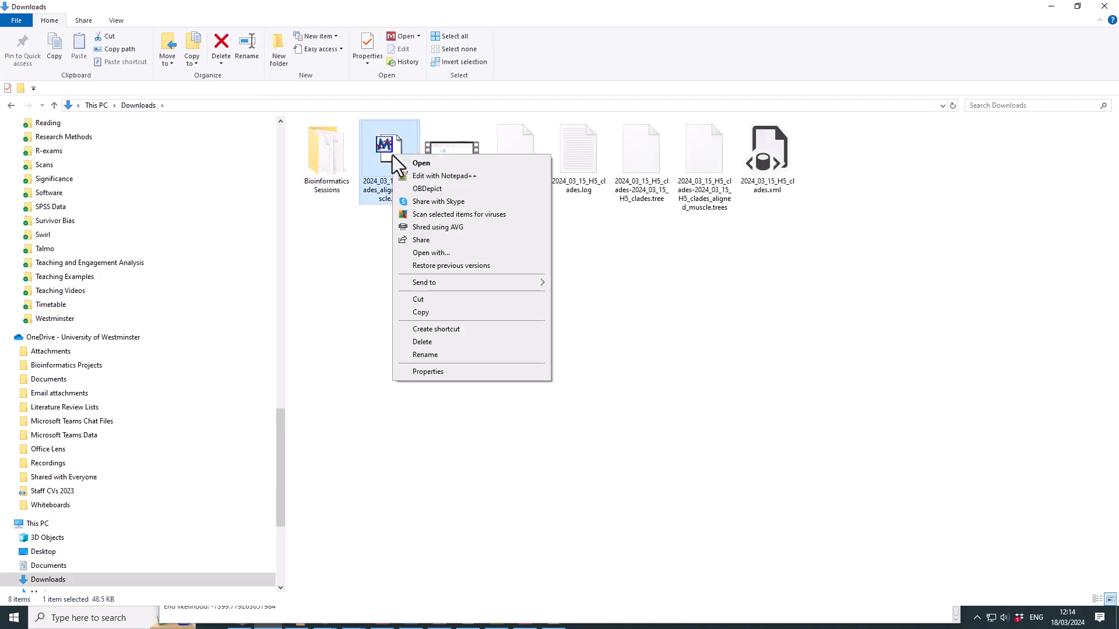
pyautogui.click(439, 176)
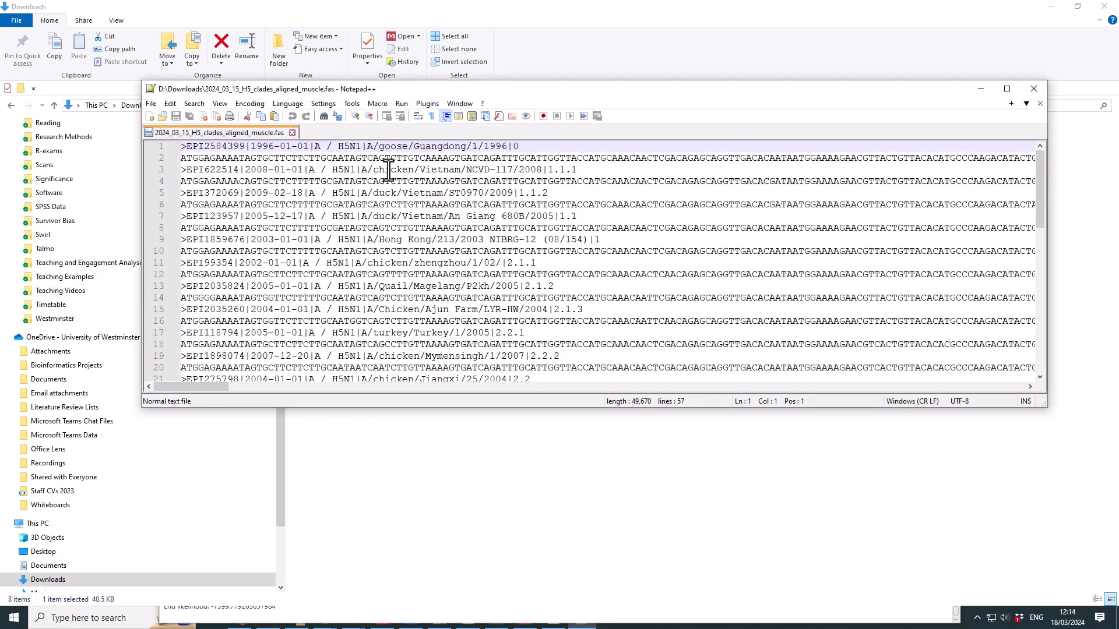
pyautogui.moveTo(483, 86); pyautogui.dragTo(0, 140)
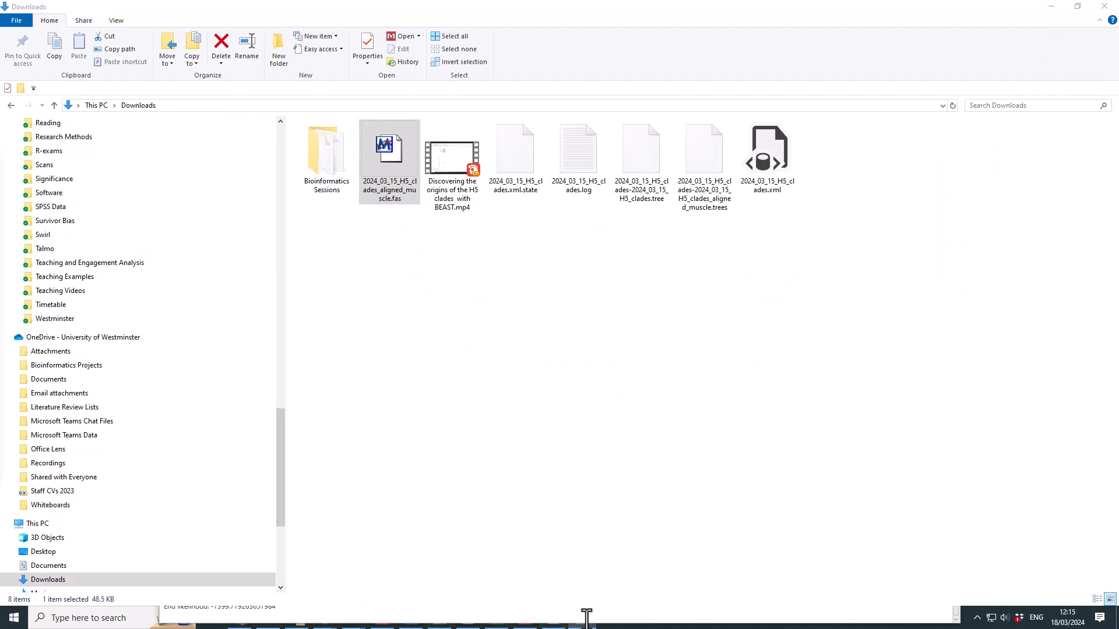
# - Bring FigTree forward and select the EPI243076|1959-01-04|A tip branch
pyautogui.click(1050, 8)
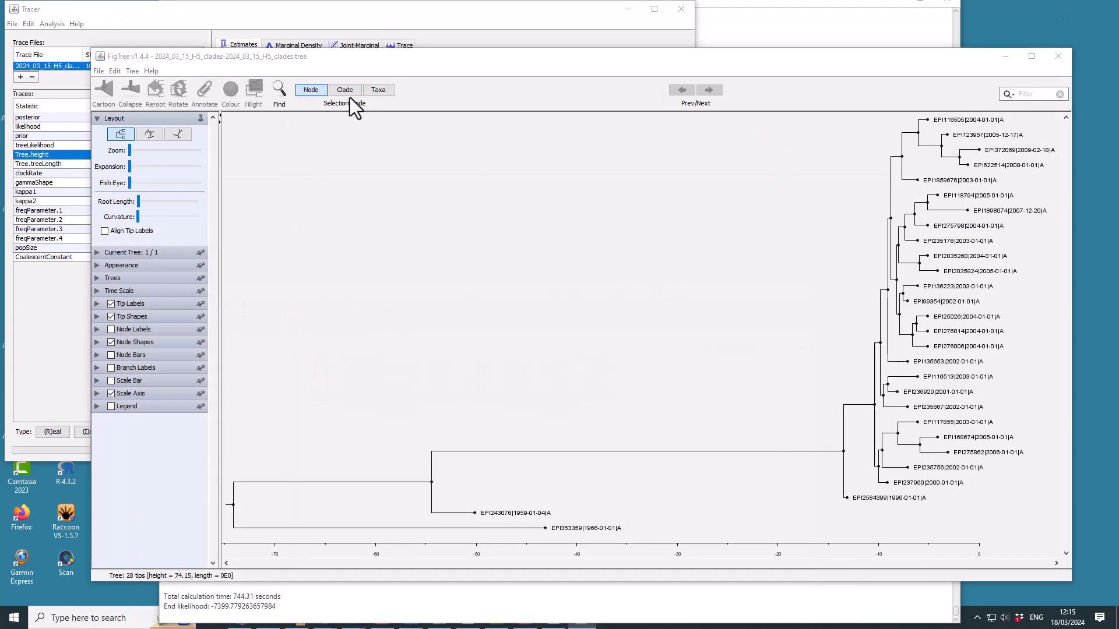
pyautogui.moveTo(373, 61); pyautogui.dragTo(361, 39)
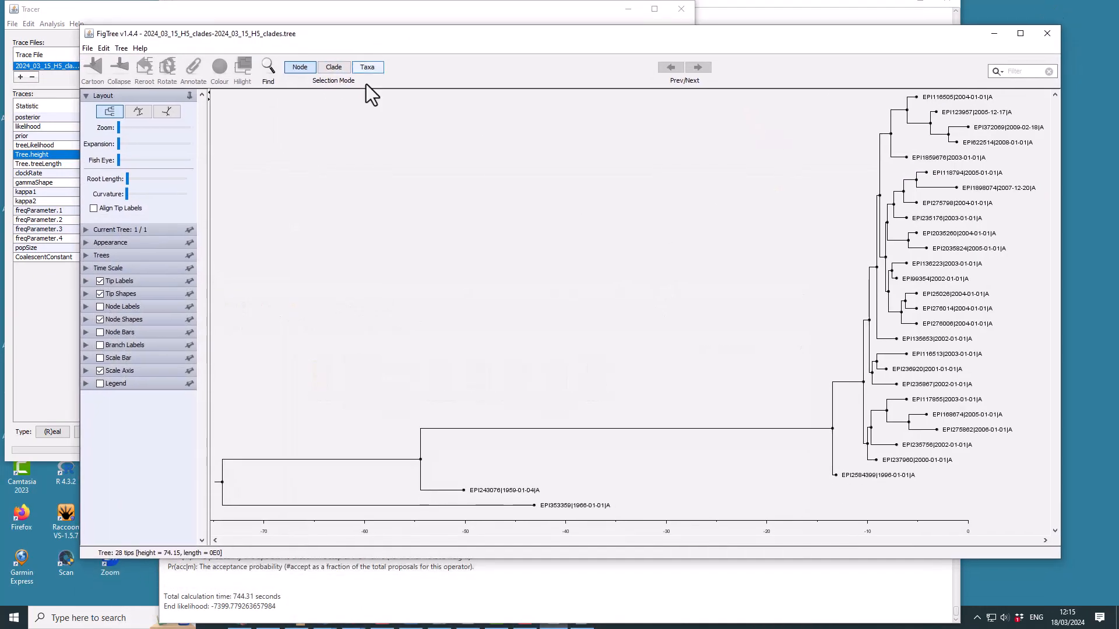
pyautogui.click(478, 492)
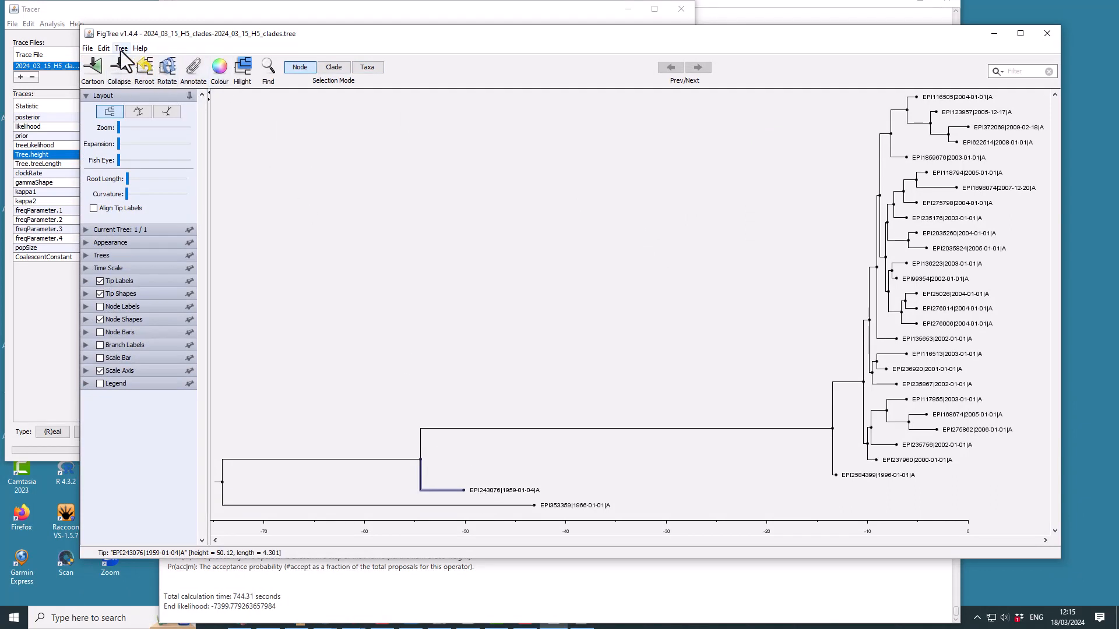
pyautogui.click(103, 49)
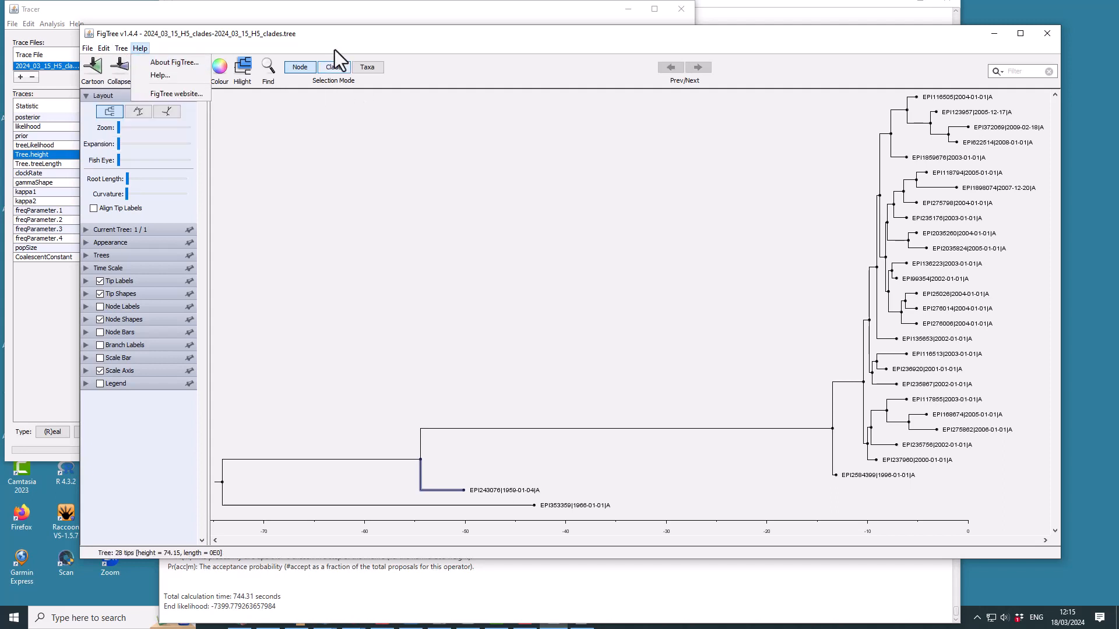
pyautogui.click(319, 41)
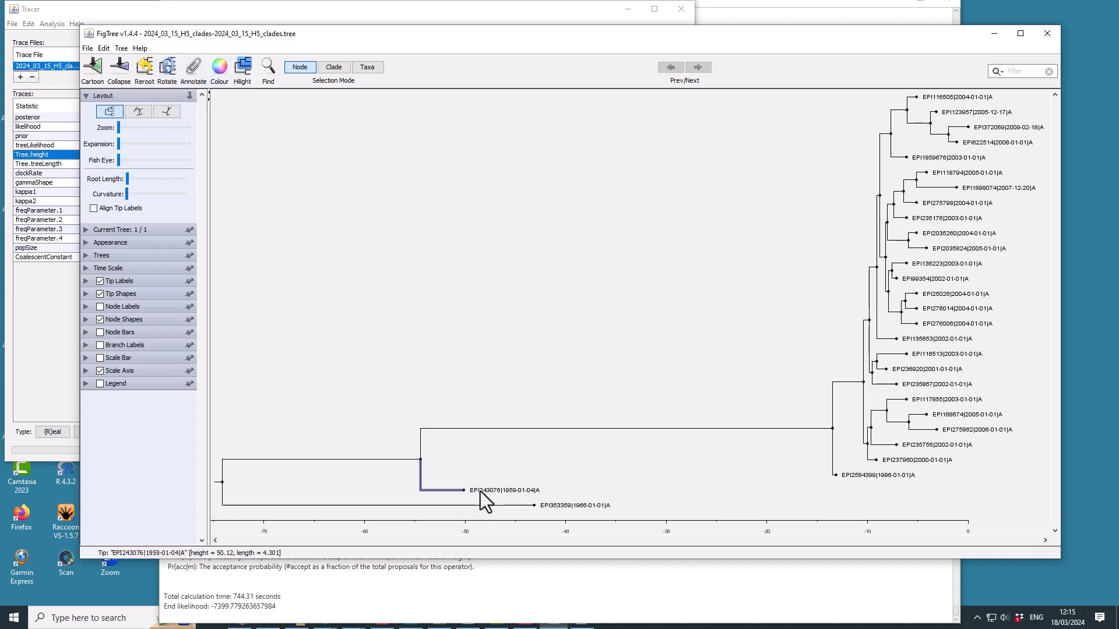
# - Start annotating the selected tip and keep the Annotation field set to Name
pyautogui.click(194, 79)
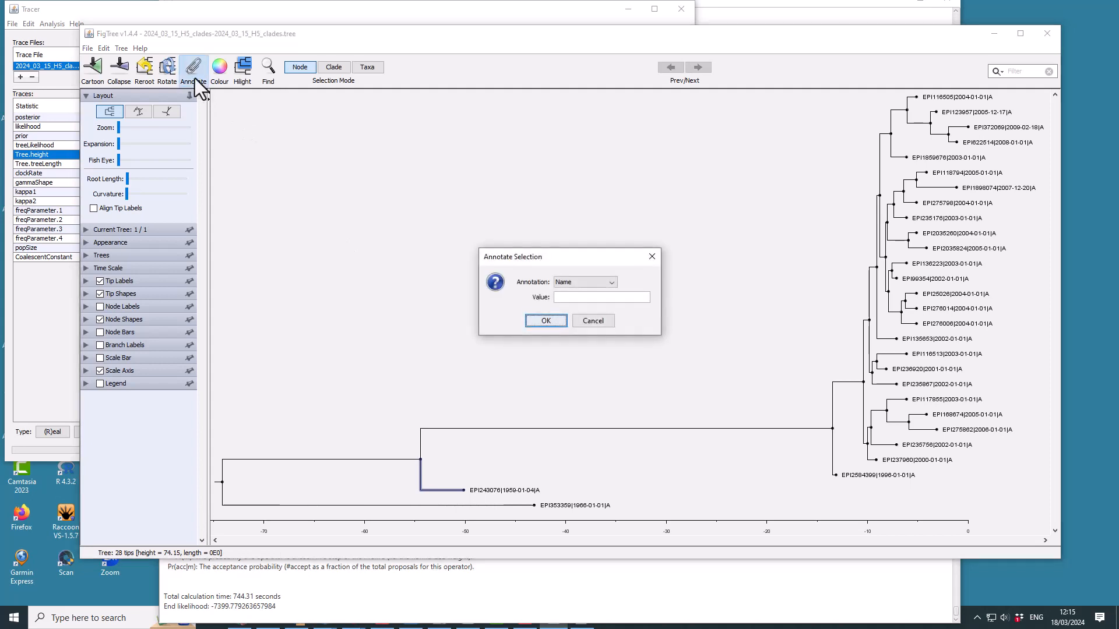
pyautogui.click(610, 282)
pyautogui.click(610, 282)
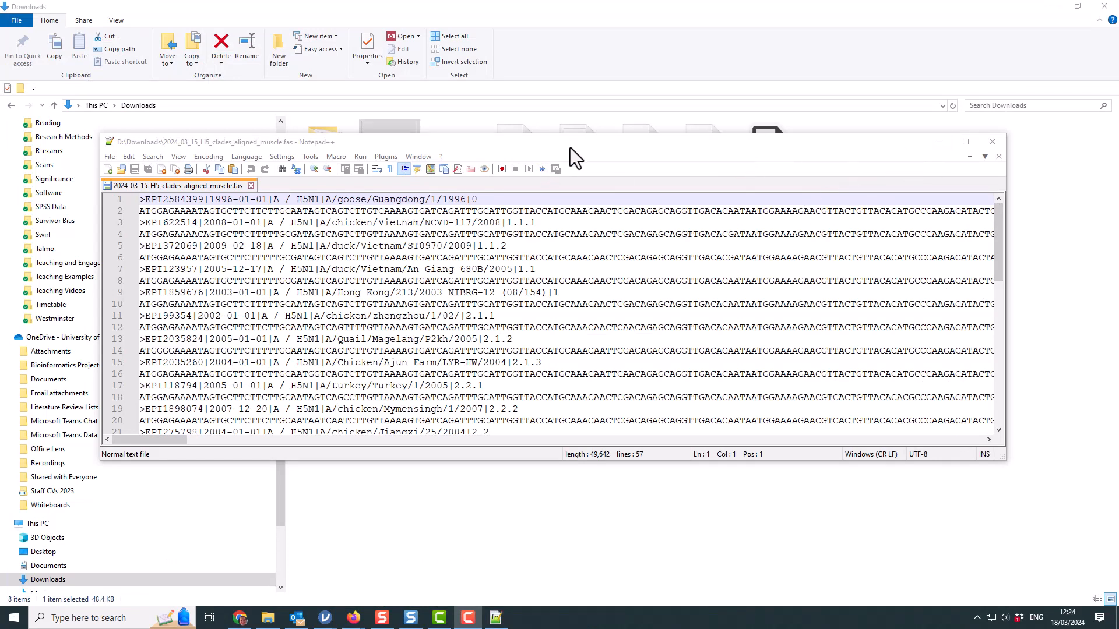
# - Push the alignment window off-screen and open 2024_03_15_H5_clades-2024_03_15_H5_clades.tree with Notepad++
pyautogui.moveTo(569, 148); pyautogui.dragTo(575, 176)
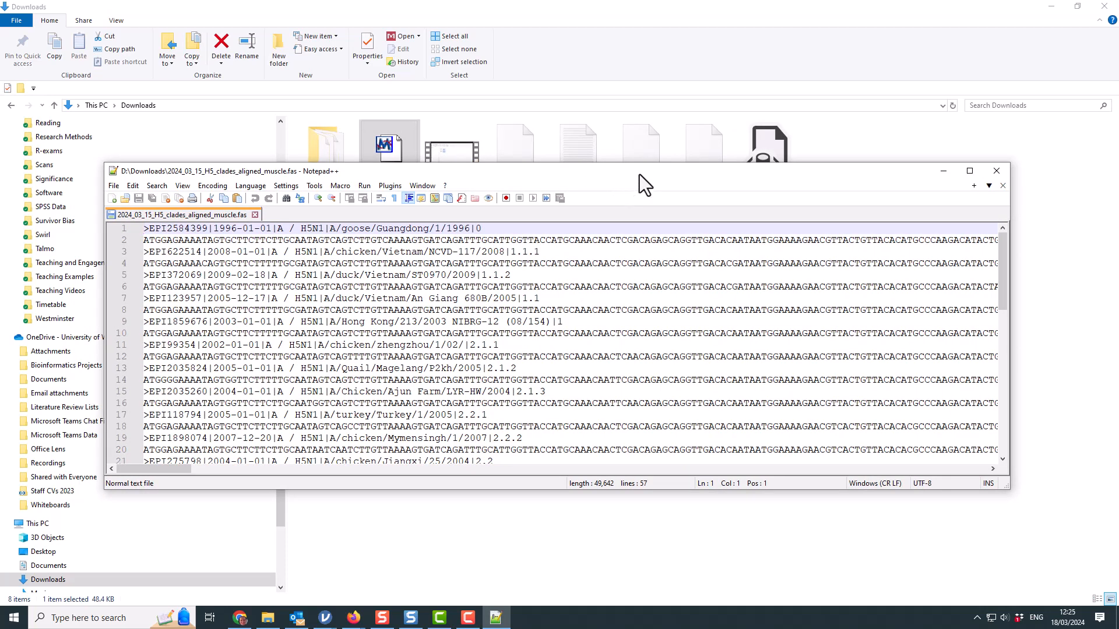
pyautogui.moveTo(638, 173); pyautogui.dragTo(0, 254)
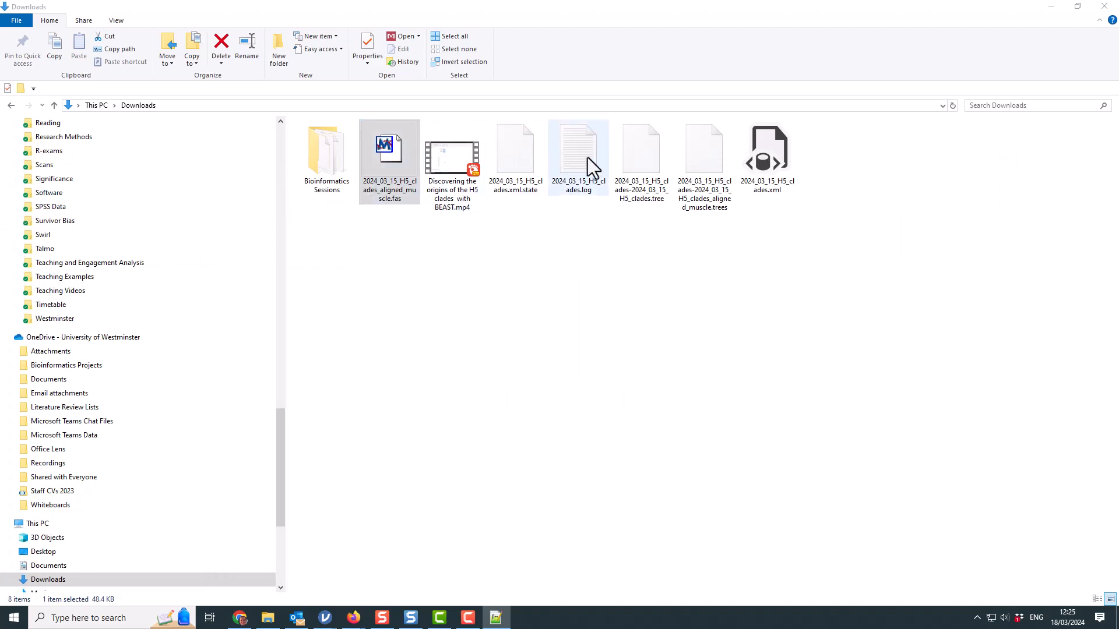
pyautogui.click(650, 155)
pyautogui.rightClick(651, 155)
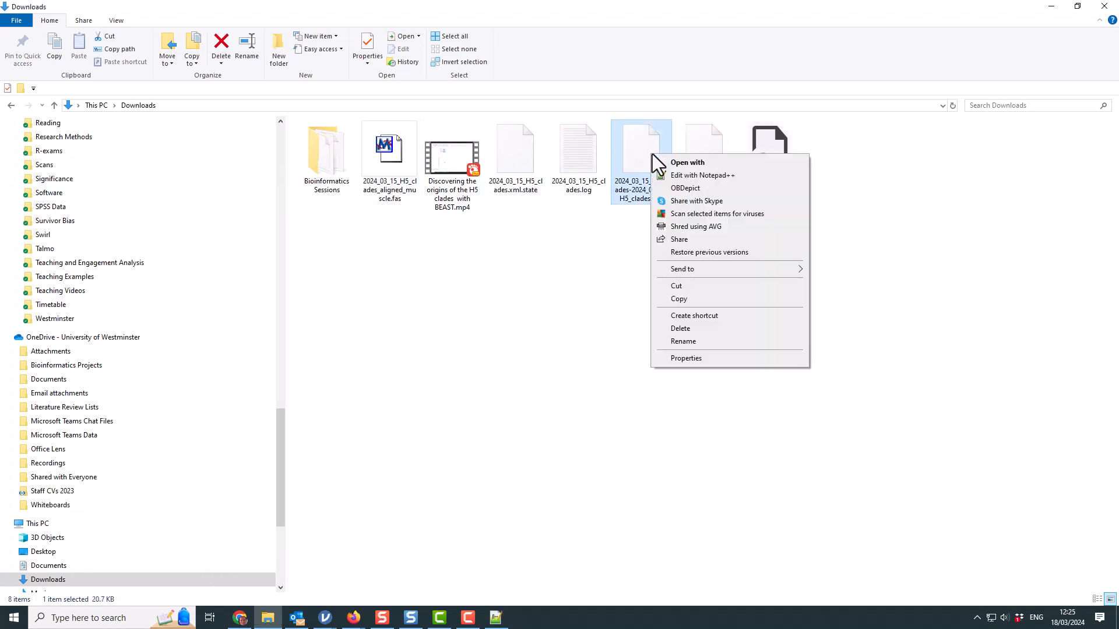
pyautogui.click(688, 179)
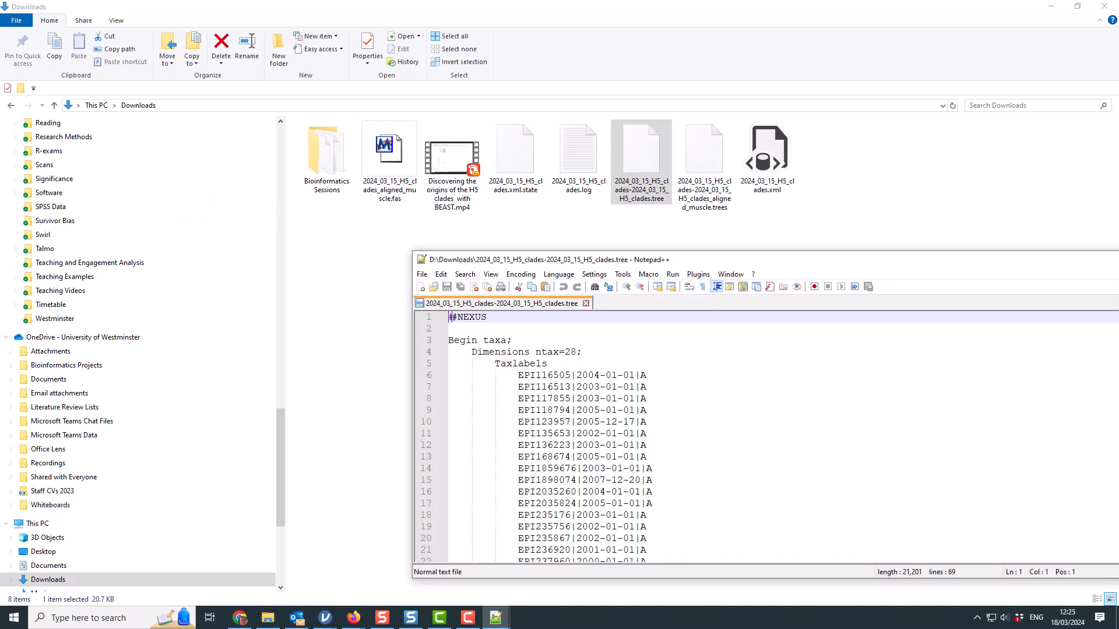
# - Go through the tree file's Taxlabels and Translate blocks for clade relabelling, then minimize Notepad++
pyautogui.moveTo(716, 256); pyautogui.dragTo(409, 156)
pyautogui.scroll(-3, 403, 323)
pyautogui.scroll(4, 403, 322)
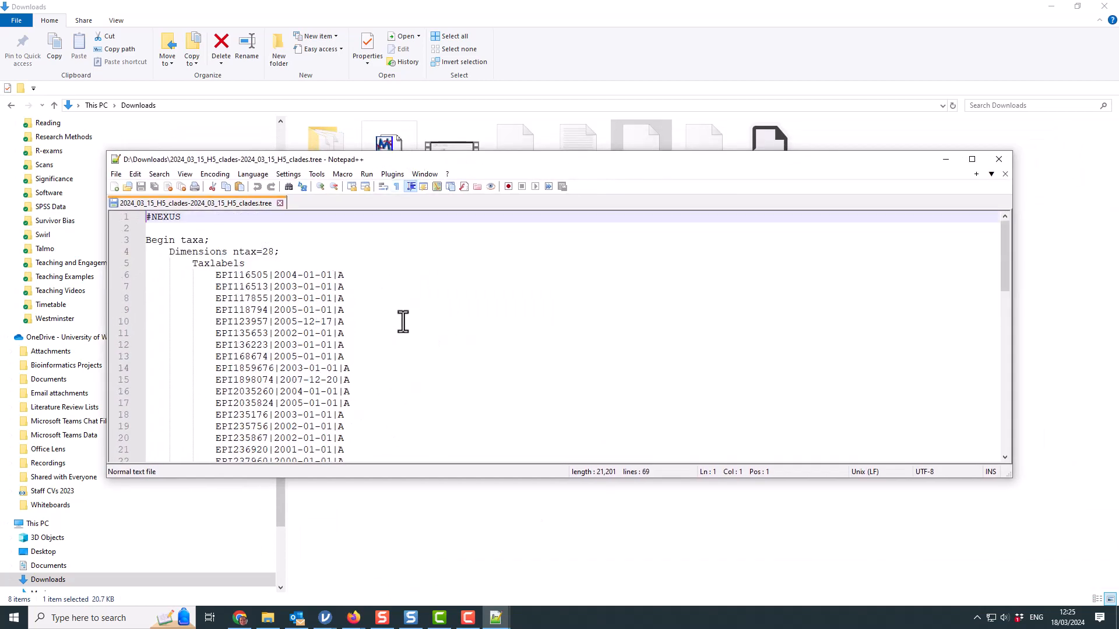
pyautogui.scroll(-15, 403, 322)
pyautogui.scroll(12, 403, 322)
pyautogui.scroll(3, 403, 322)
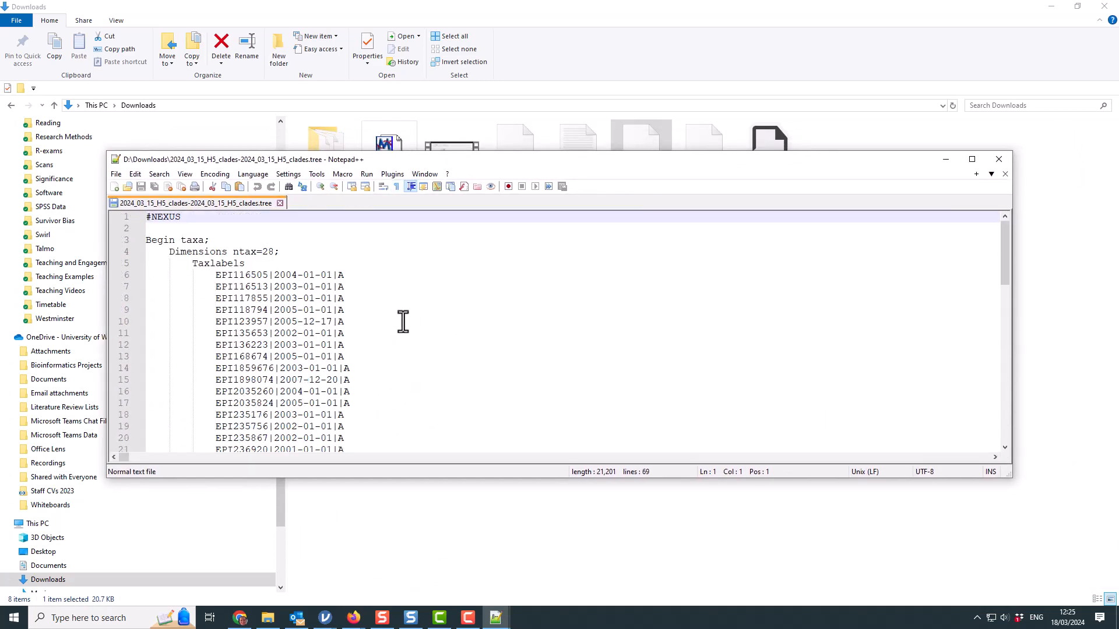
pyautogui.scroll(-10, 403, 322)
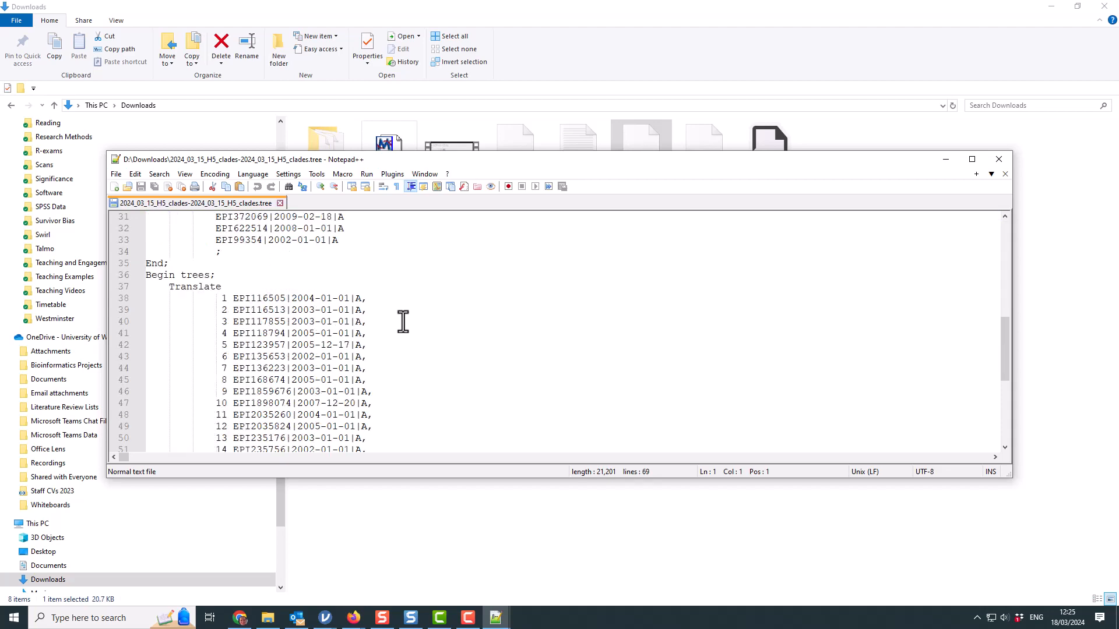
pyautogui.scroll(10, 403, 322)
pyautogui.scroll(-7, 403, 322)
pyautogui.scroll(7, 272, 307)
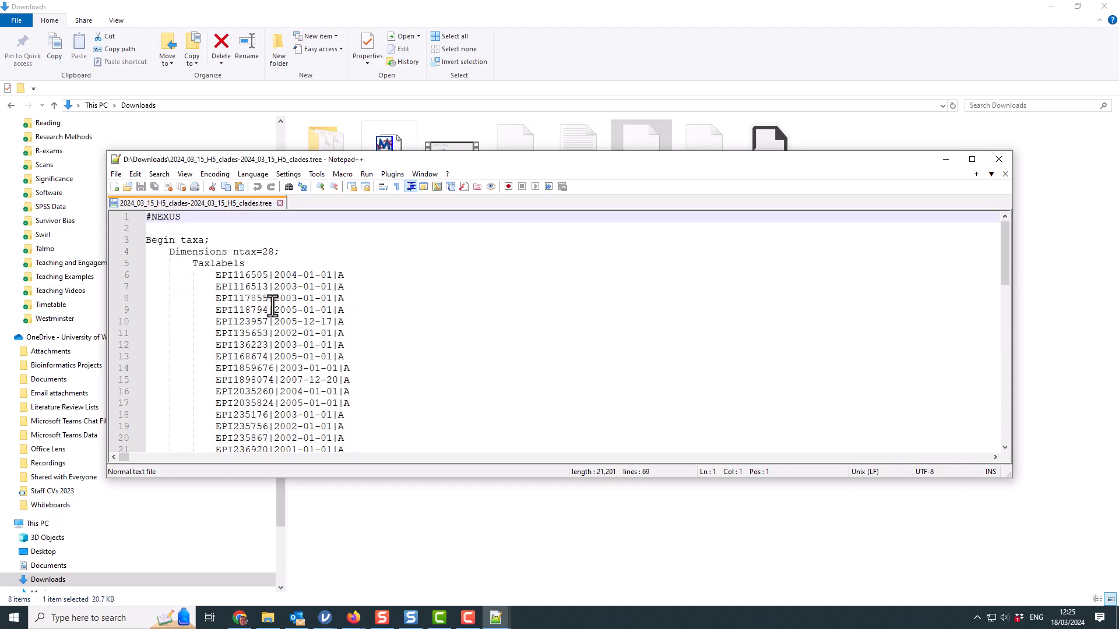
pyautogui.scroll(-14, 271, 300)
pyautogui.scroll(4, 291, 303)
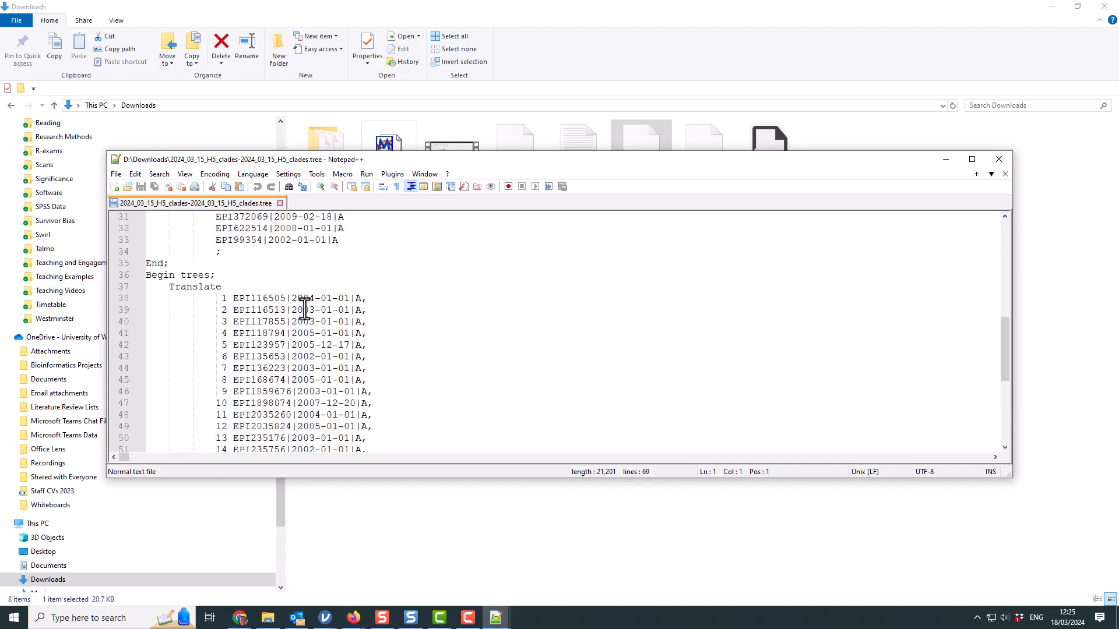
pyautogui.scroll(-6, 314, 308)
pyautogui.scroll(16, 276, 390)
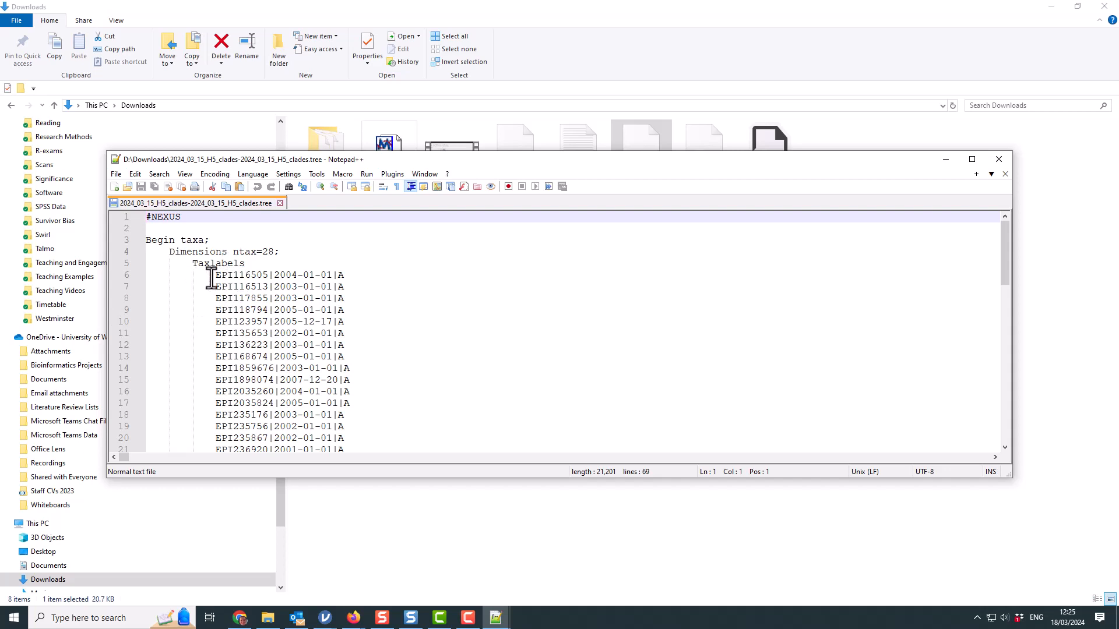
pyautogui.scroll(-10, 346, 382)
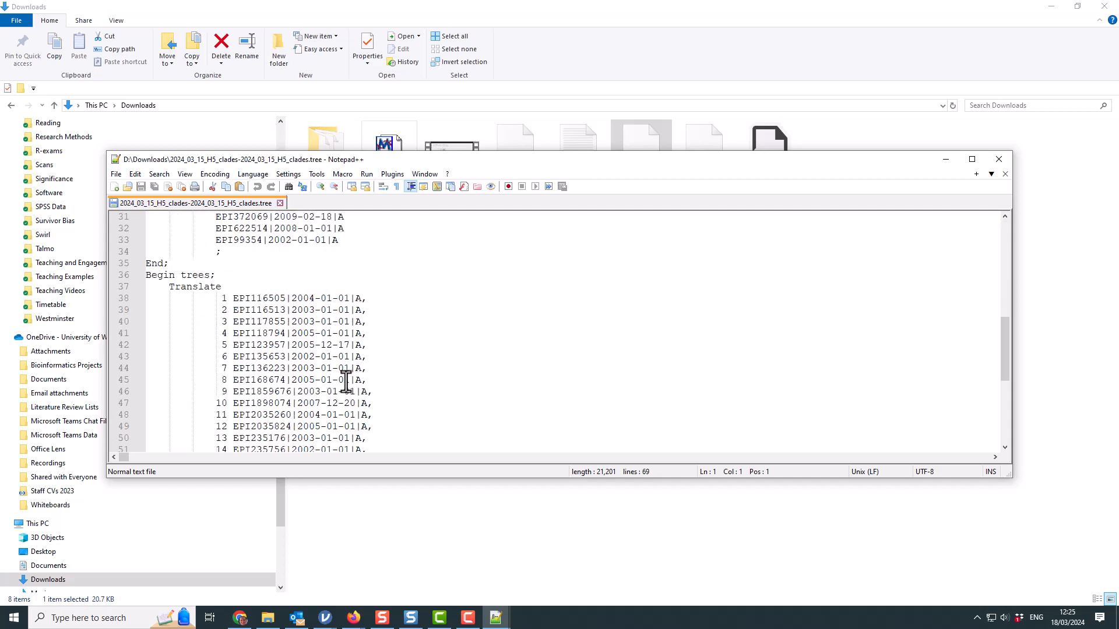
pyautogui.scroll(10, 346, 382)
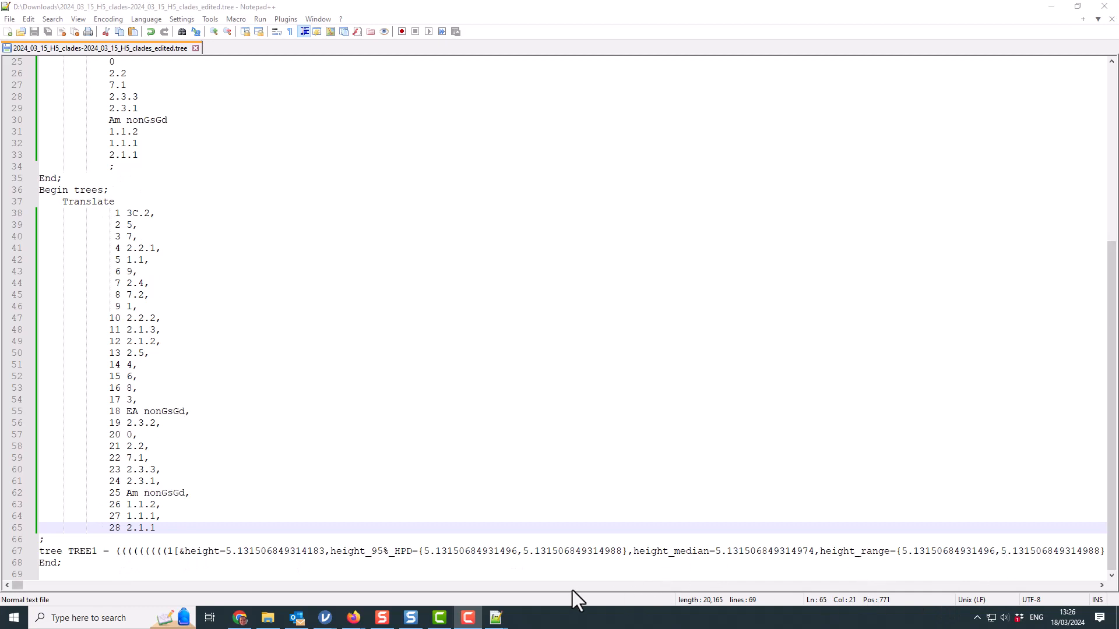
pyautogui.scroll(8, 452, 382)
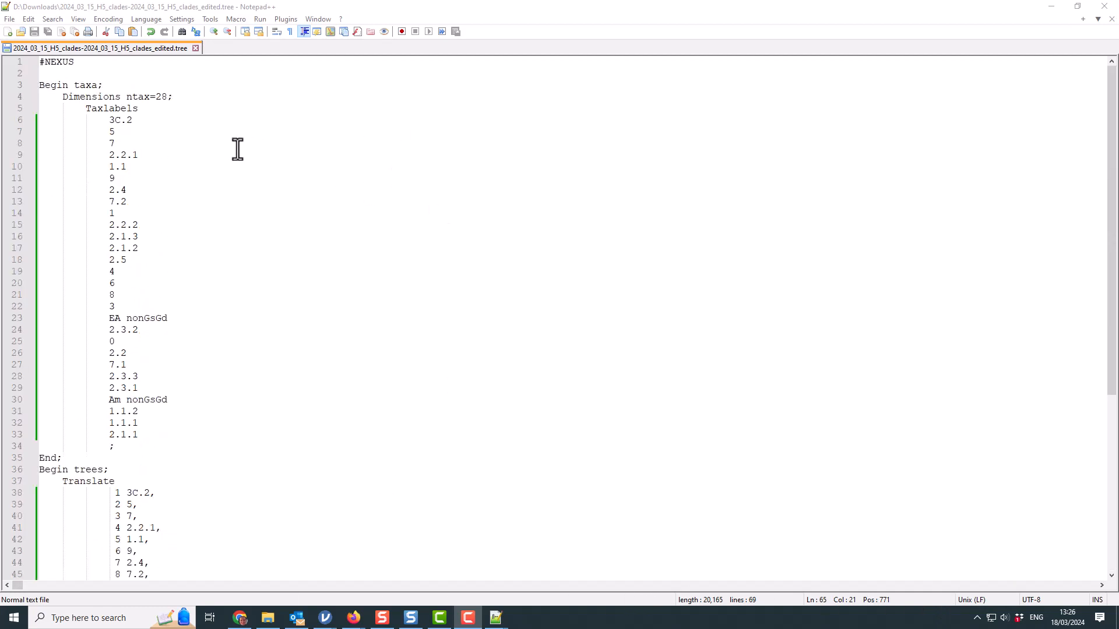
pyautogui.click(1052, 6)
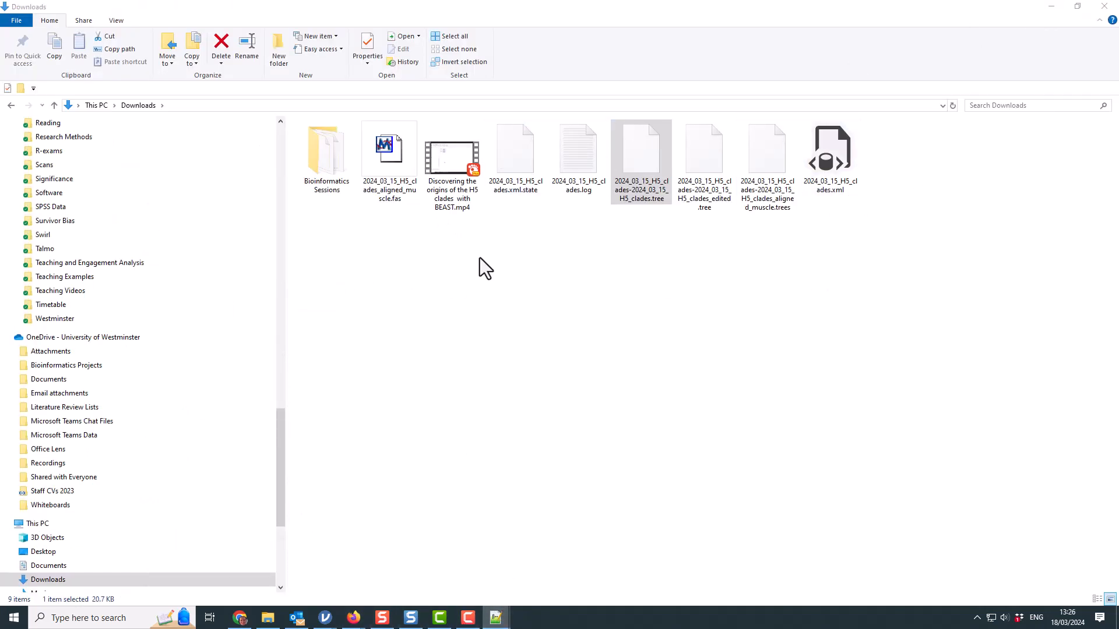
# - Launch FigTree v1.4.4.exe from Bioinformatics Sessions > FigTree v1.4.4 and choose File > Open
pyautogui.doubleClick(321, 150)
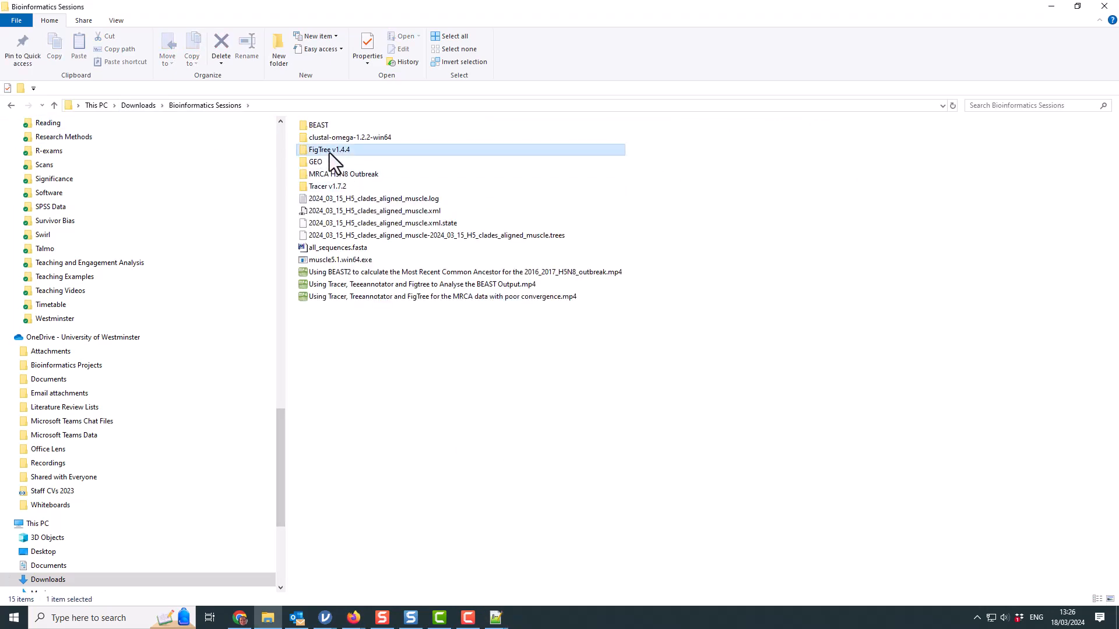
pyautogui.doubleClick(330, 151)
pyautogui.click(338, 165)
pyautogui.doubleClick(338, 165)
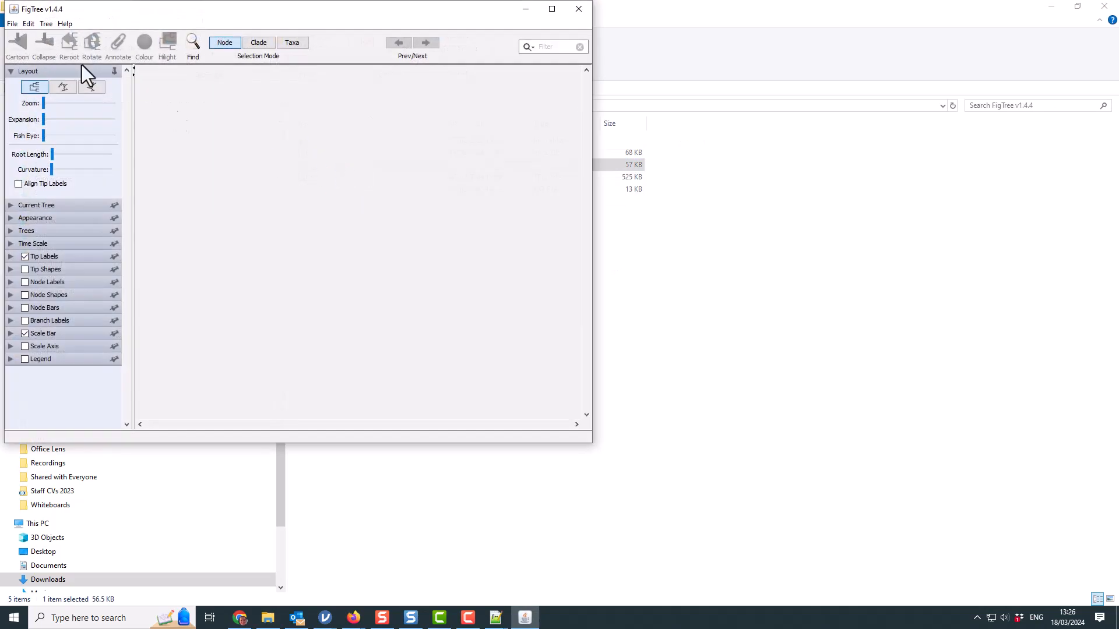
pyautogui.click(12, 24)
pyautogui.click(34, 51)
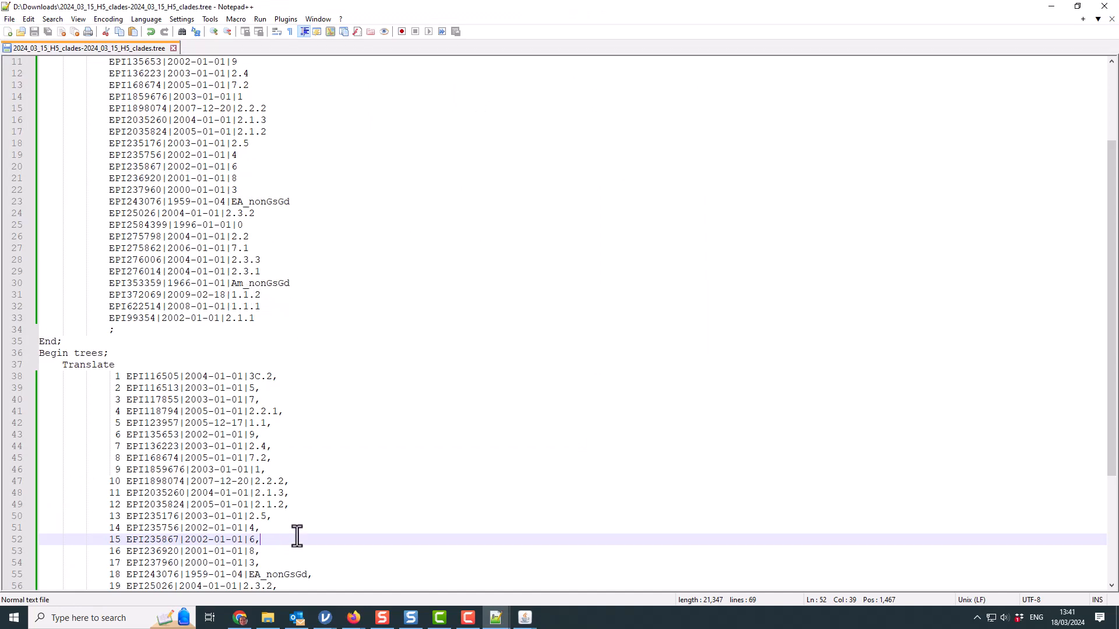
# - Close every open FigTree window, including the _edited2.tree one, and return to Downloads
pyautogui.scroll(-5, 303, 574)
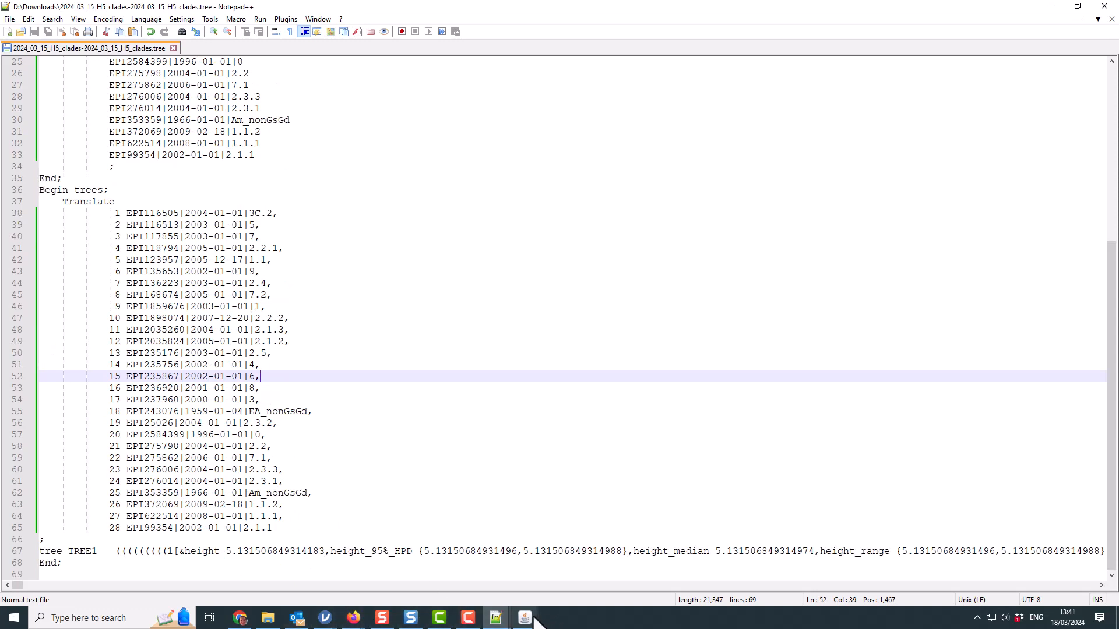
pyautogui.moveTo(526, 620)
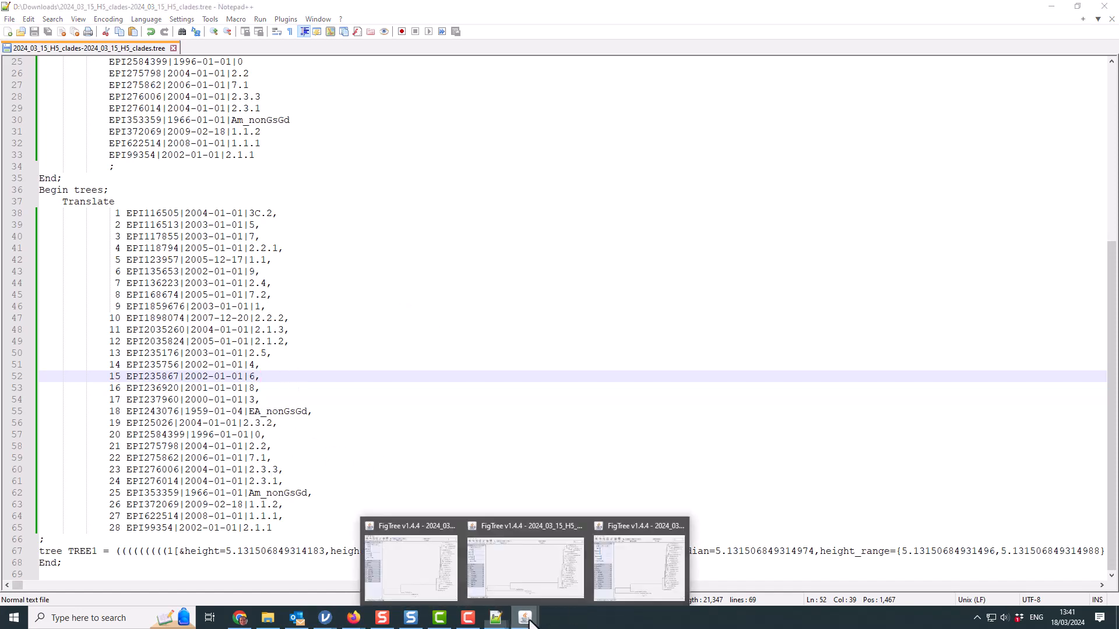
pyautogui.click(645, 577)
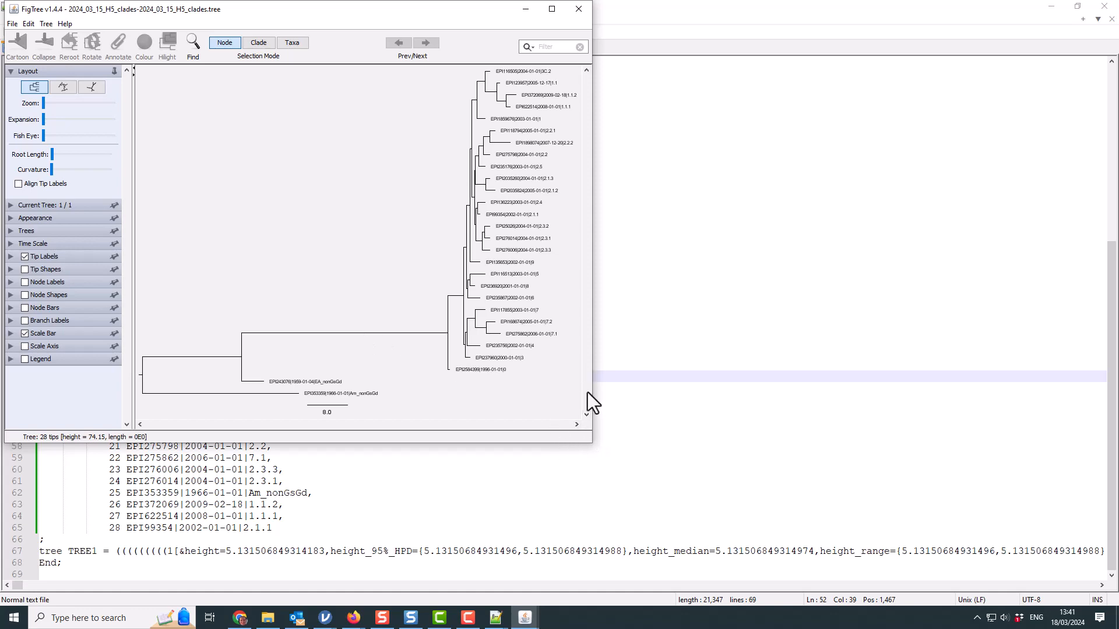
pyautogui.click(582, 15)
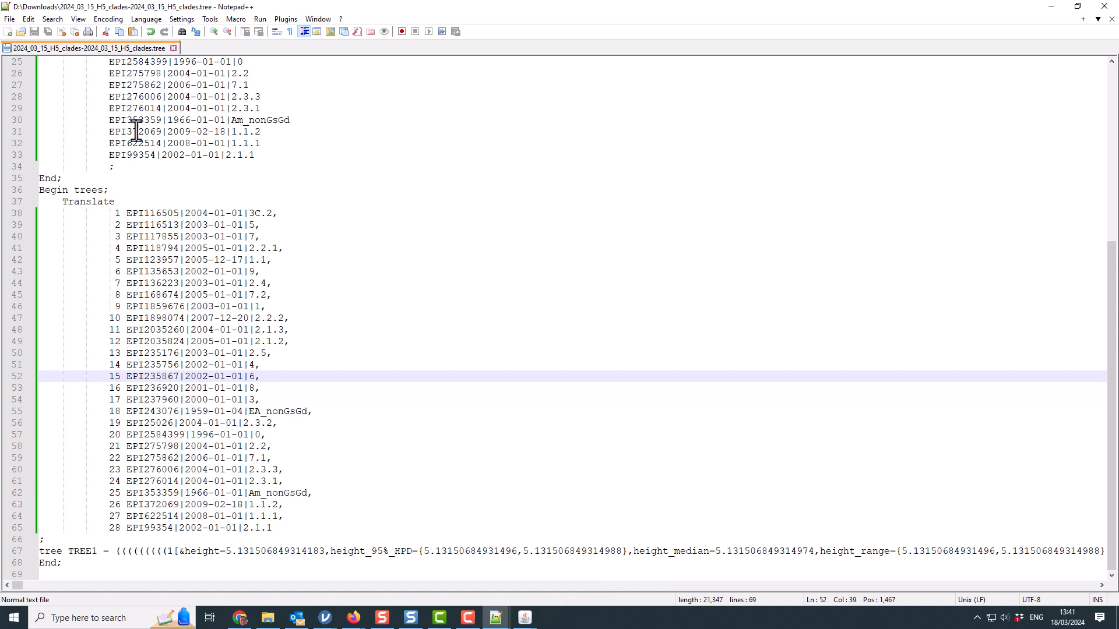
pyautogui.click(524, 618)
pyautogui.click(580, 587)
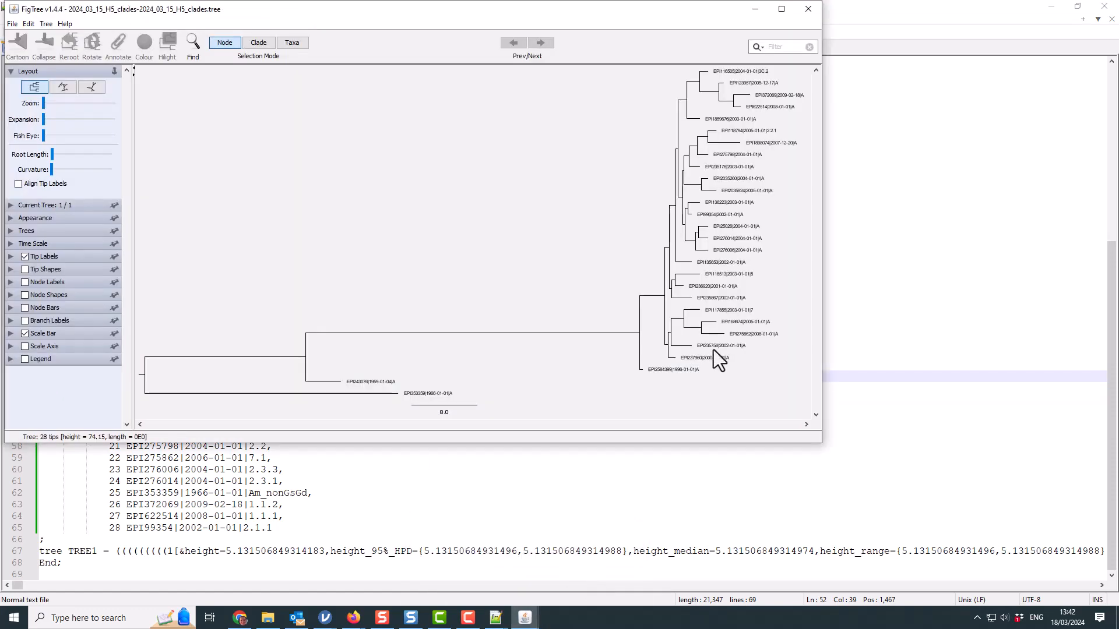
pyautogui.click(808, 9)
pyautogui.click(524, 618)
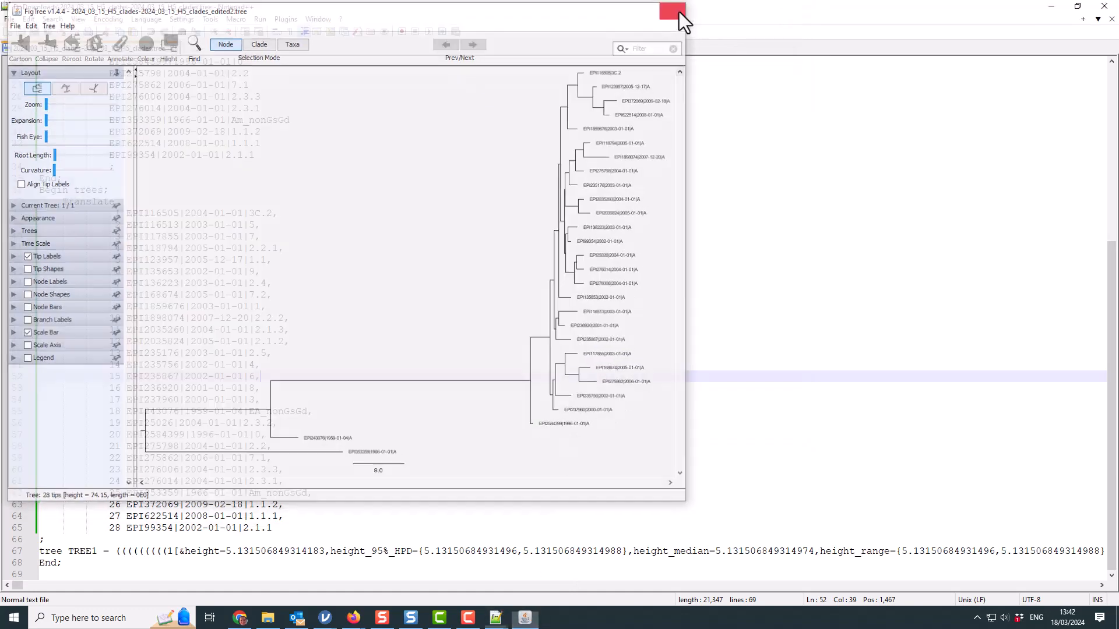
pyautogui.click(675, 9)
pyautogui.click(267, 617)
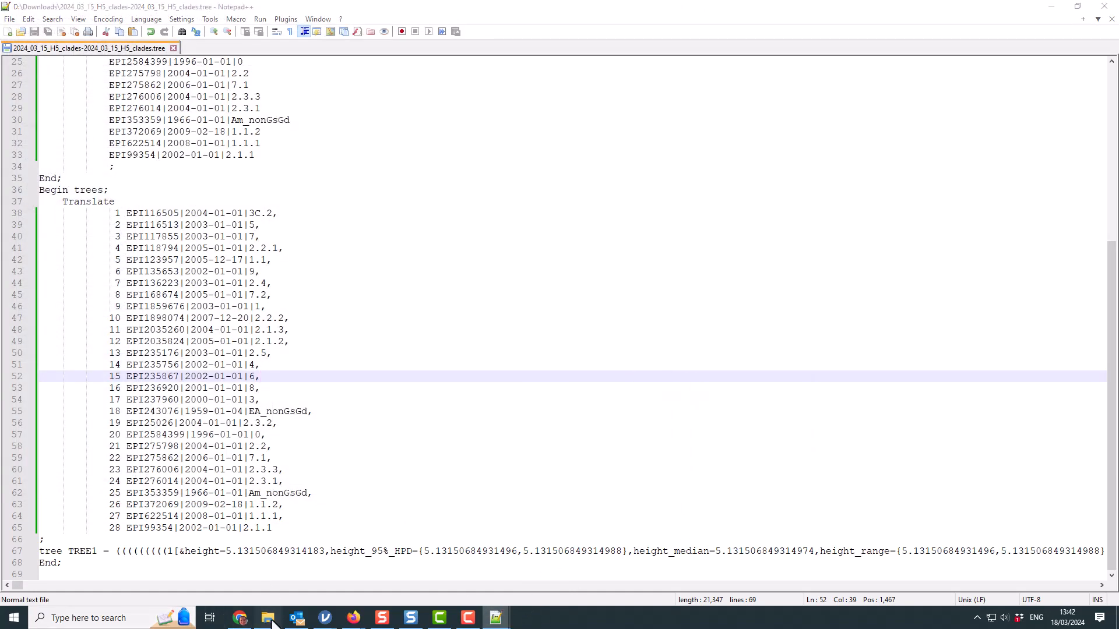
# - Launch FigTree v1.4.4.exe from the Bioinformatics Sessions > FigTree v1.4.4 folder
pyautogui.click(332, 167)
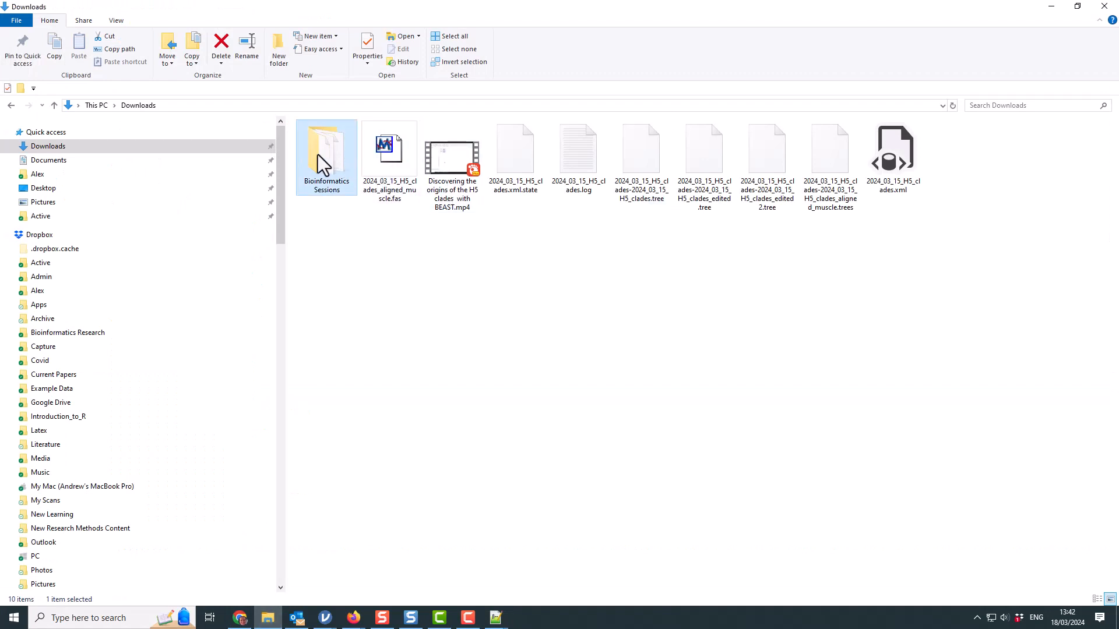
pyautogui.doubleClick(317, 155)
pyautogui.click(340, 149)
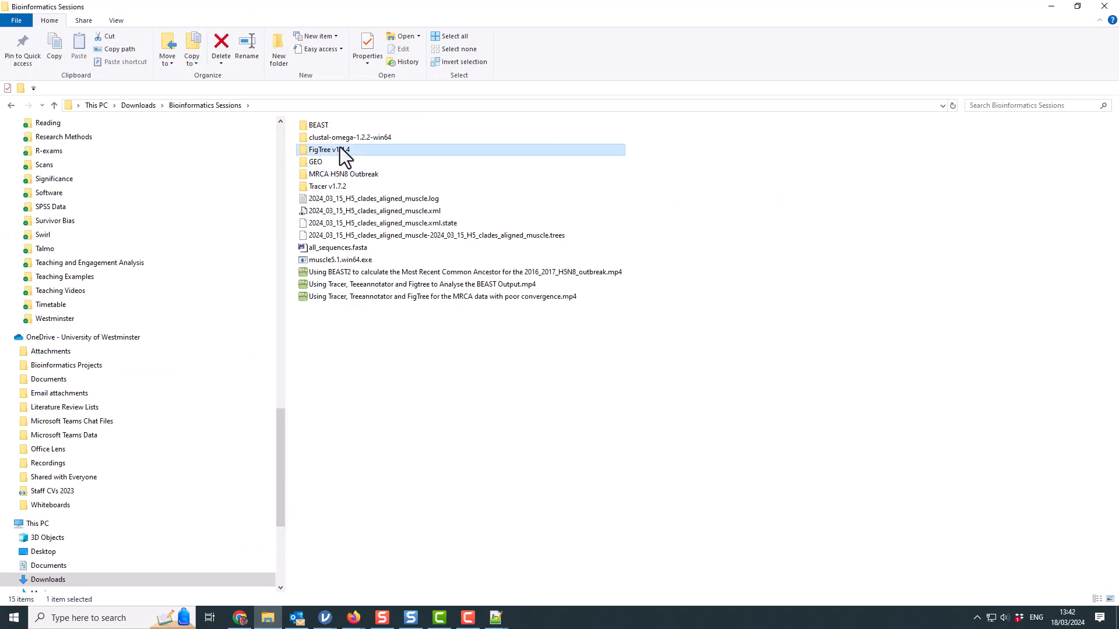
pyautogui.doubleClick(340, 149)
pyautogui.doubleClick(340, 166)
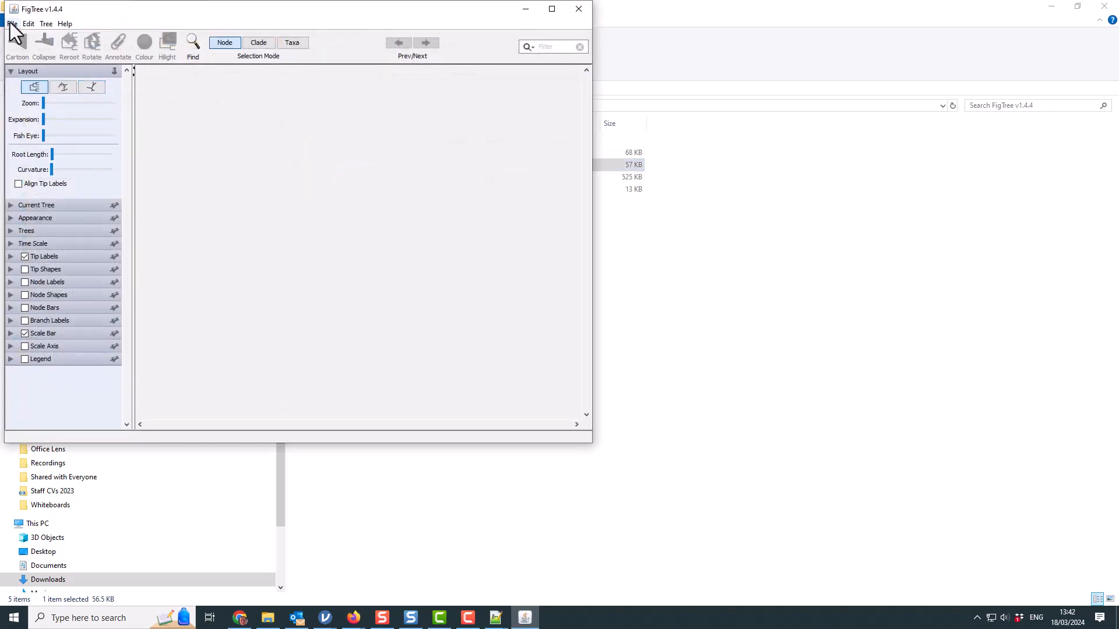
# - Open 2024_03_15_H5_clades-2024_03_15_H5_clades.tree in FigTree
pyautogui.click(12, 24)
pyautogui.click(29, 49)
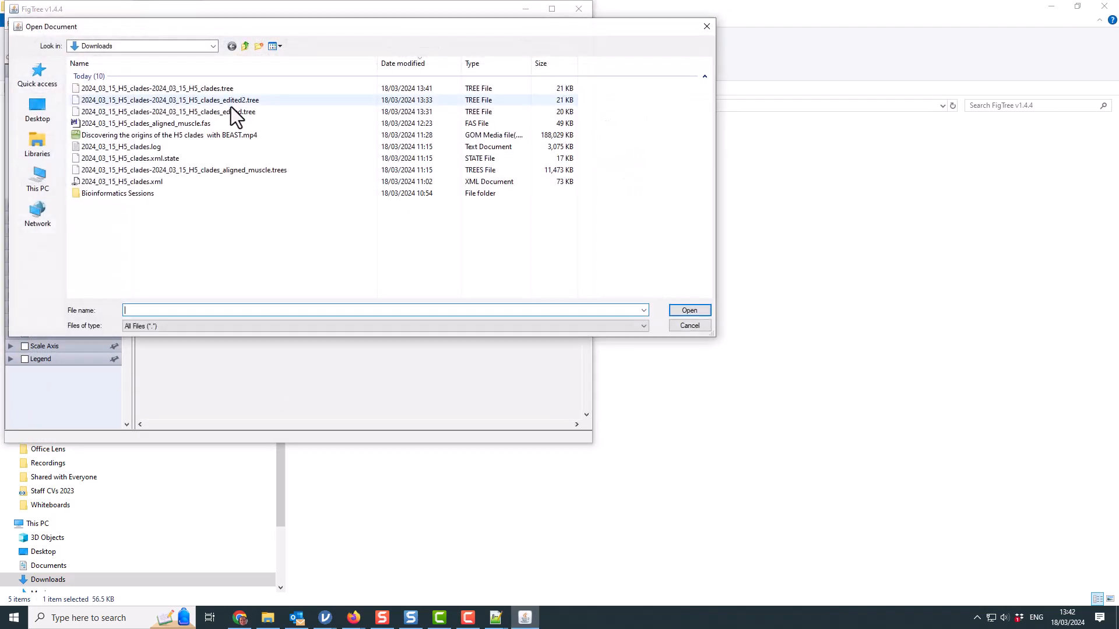
pyautogui.click(203, 90)
pyautogui.click(686, 310)
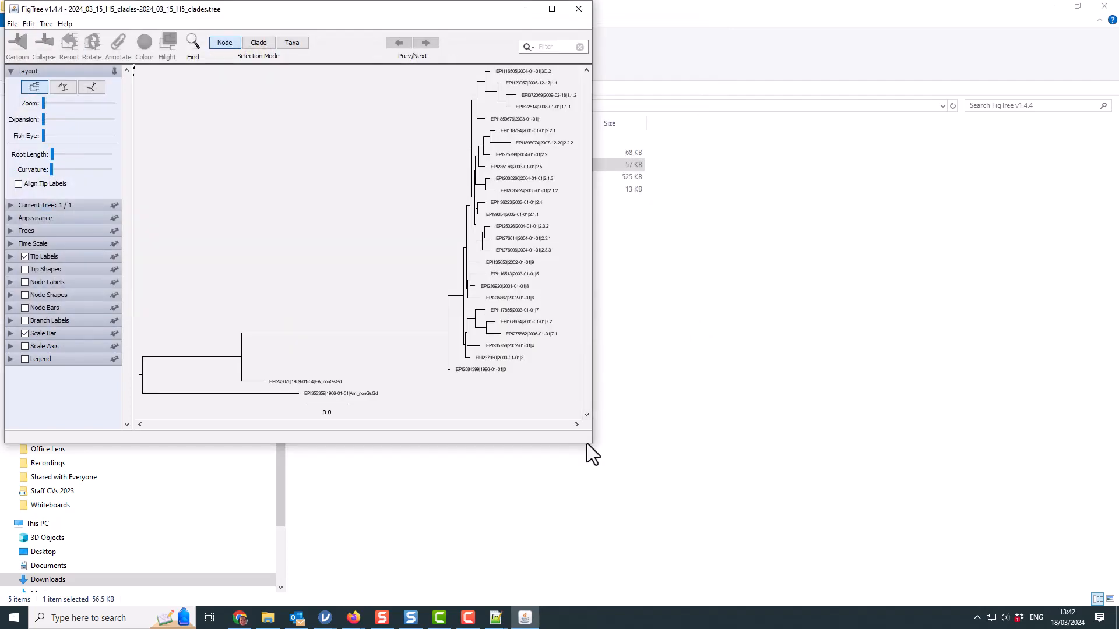
# - Enlarge the window, replace the scale bar with a reversed scale axis, and turn on node shapes
pyautogui.moveTo(590, 443); pyautogui.dragTo(1011, 557)
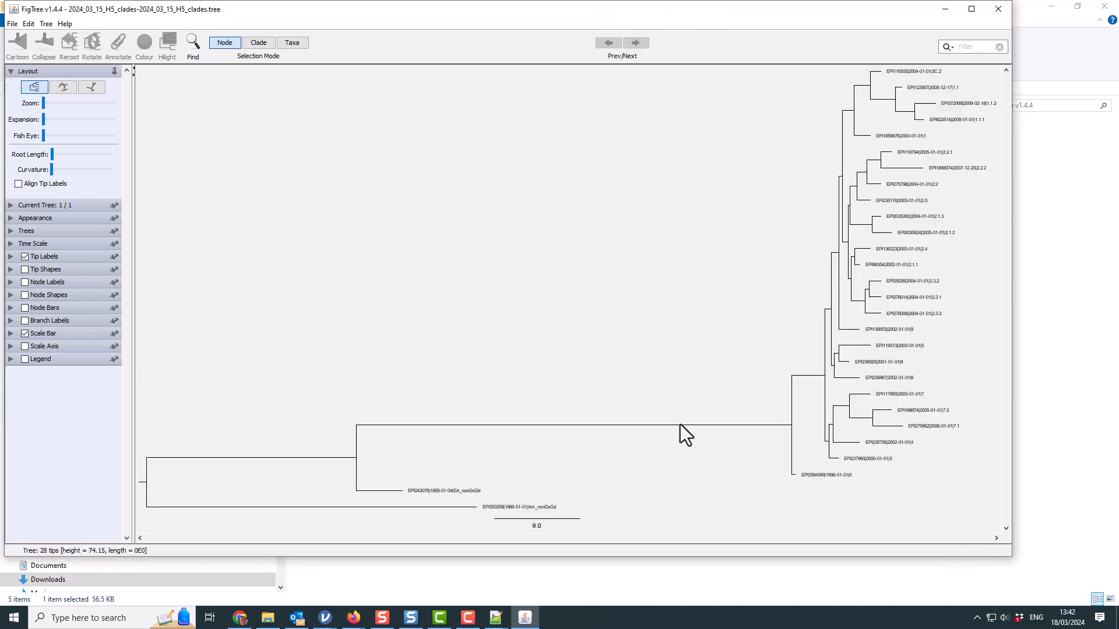
pyautogui.click(24, 335)
pyautogui.click(25, 347)
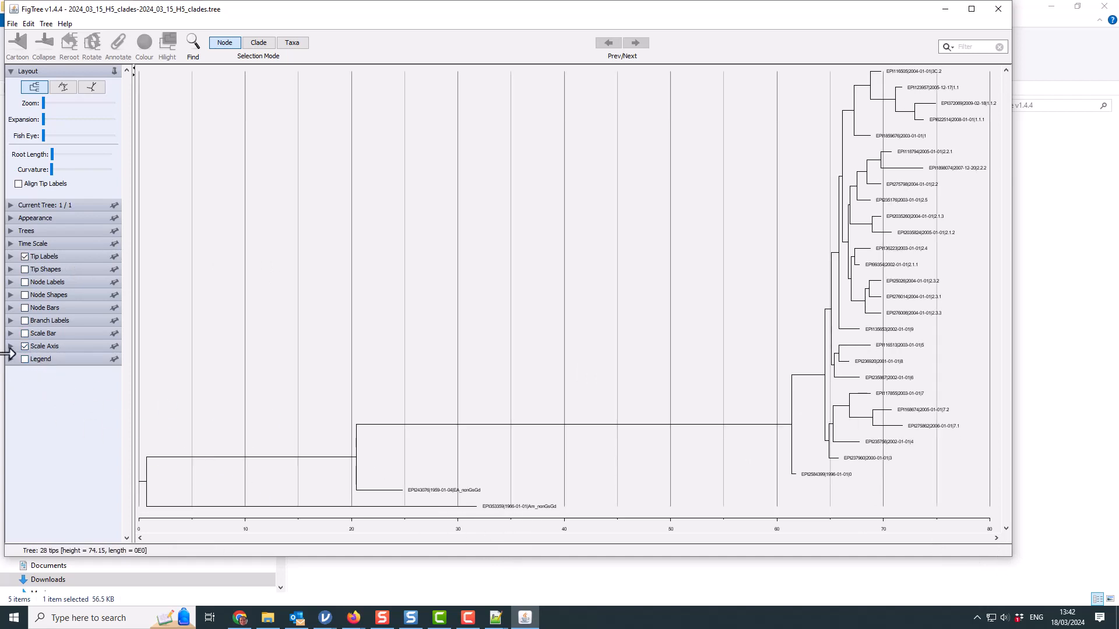
pyautogui.click(10, 347)
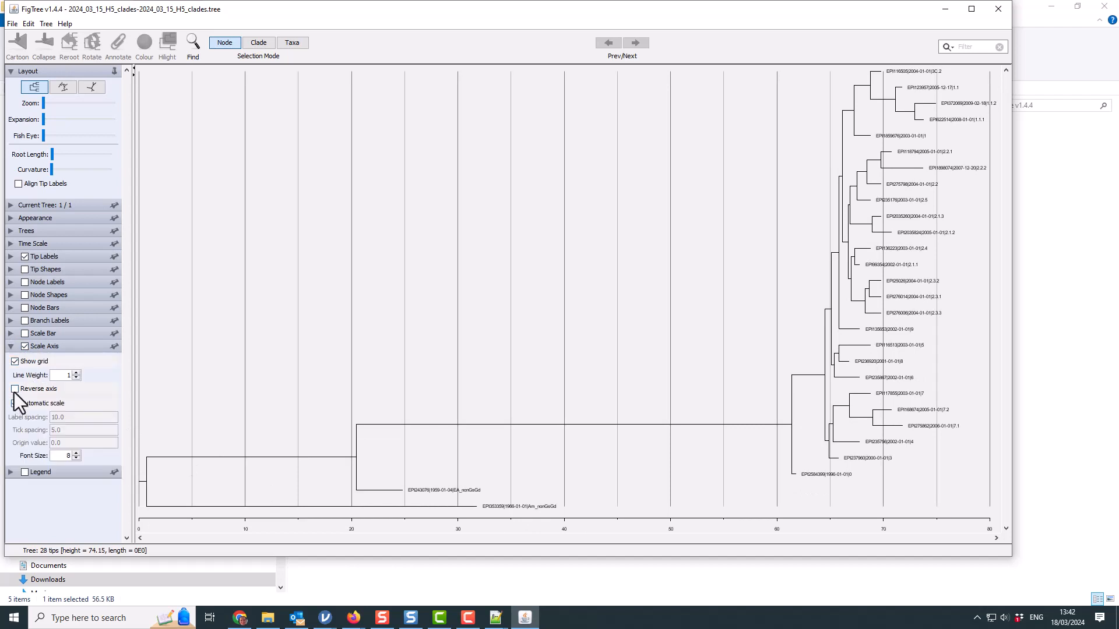
pyautogui.click(15, 388)
pyautogui.click(11, 347)
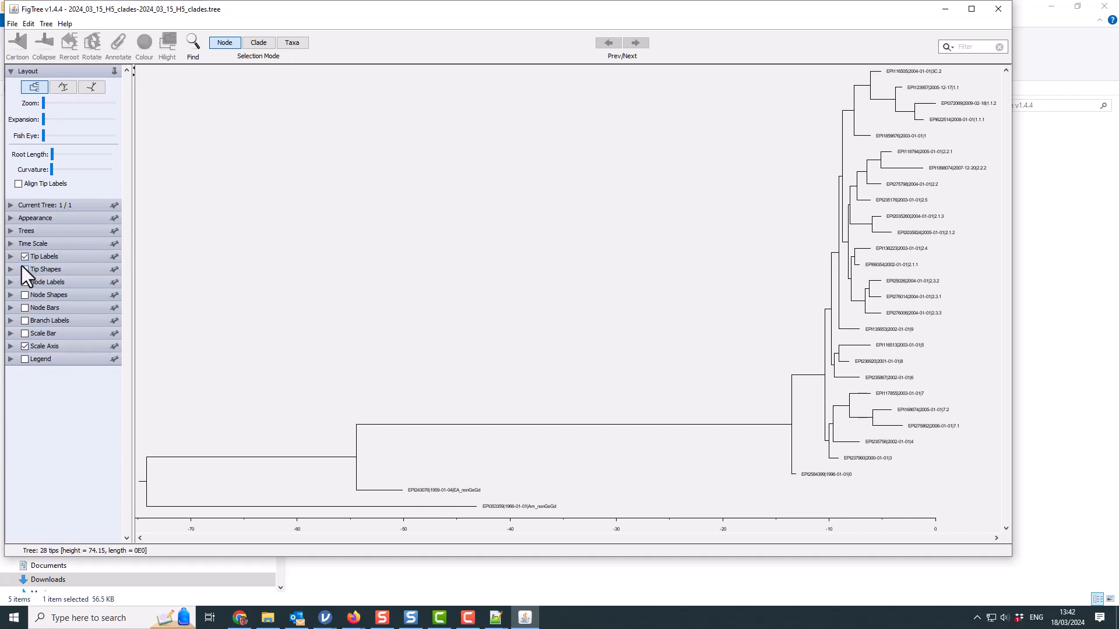
pyautogui.click(24, 295)
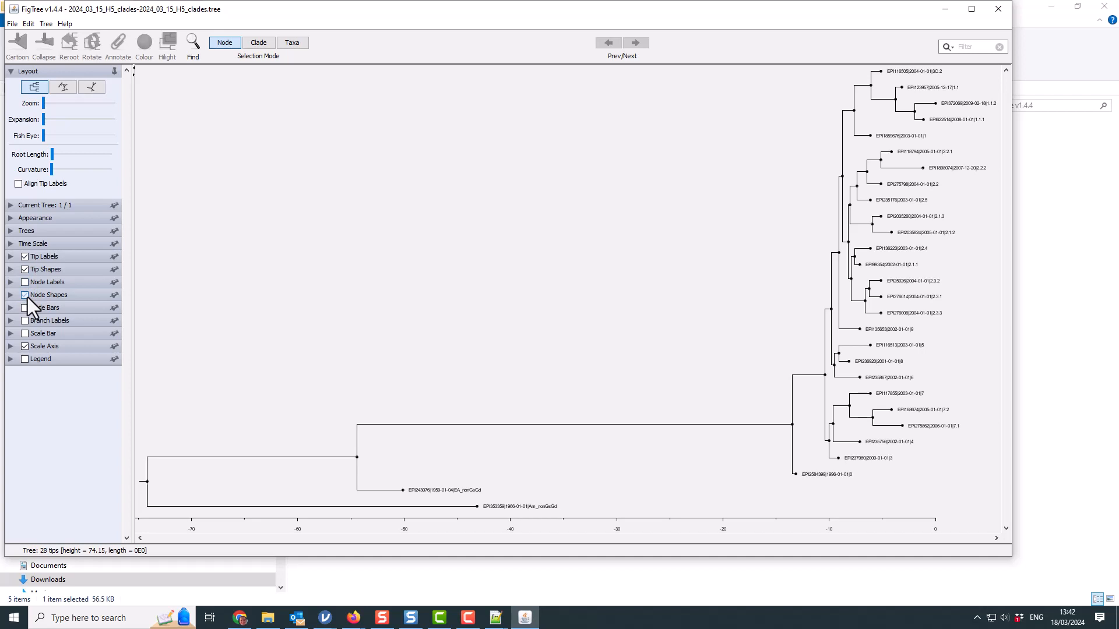
# - Raise the Tip Labels font size to 12 in four increments
pyautogui.click(10, 256)
pyautogui.click(66, 295)
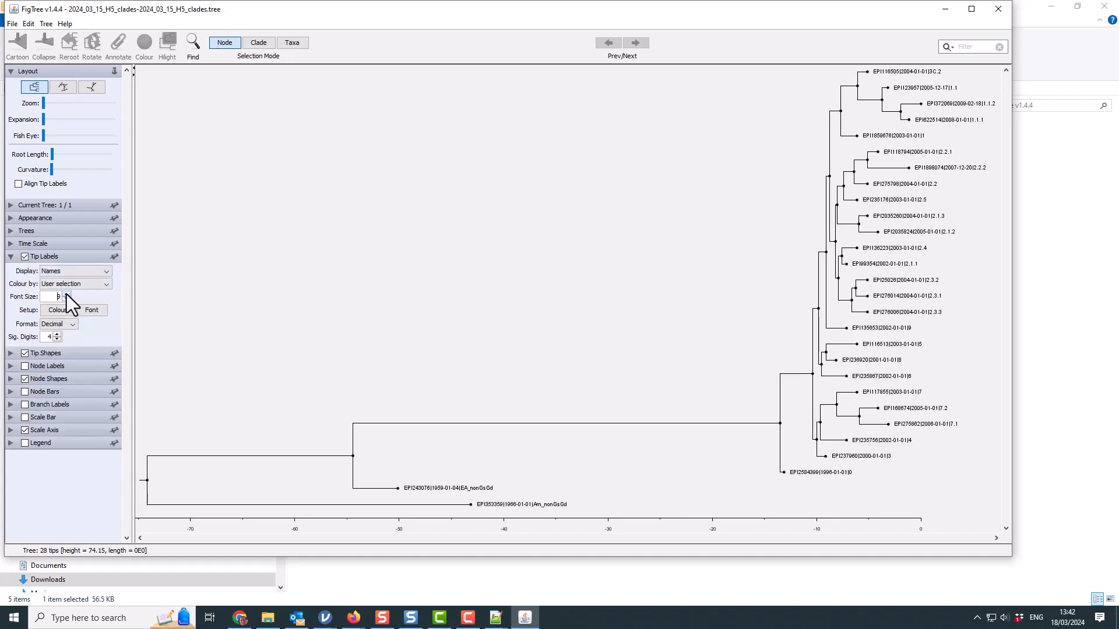
pyautogui.click(66, 294)
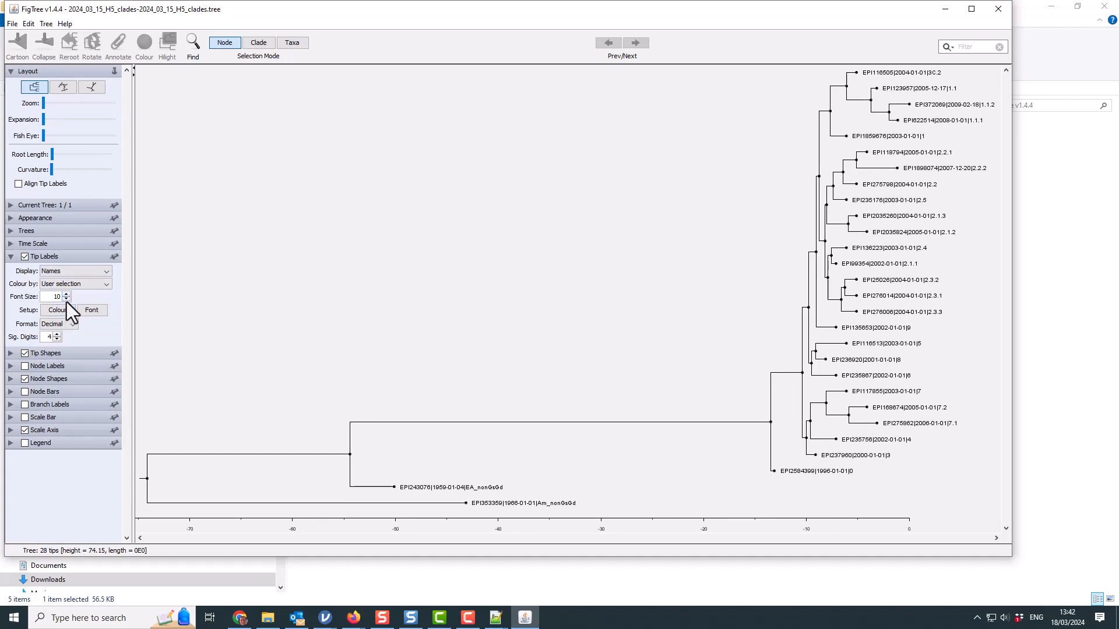
pyautogui.click(65, 294)
pyautogui.click(65, 294)
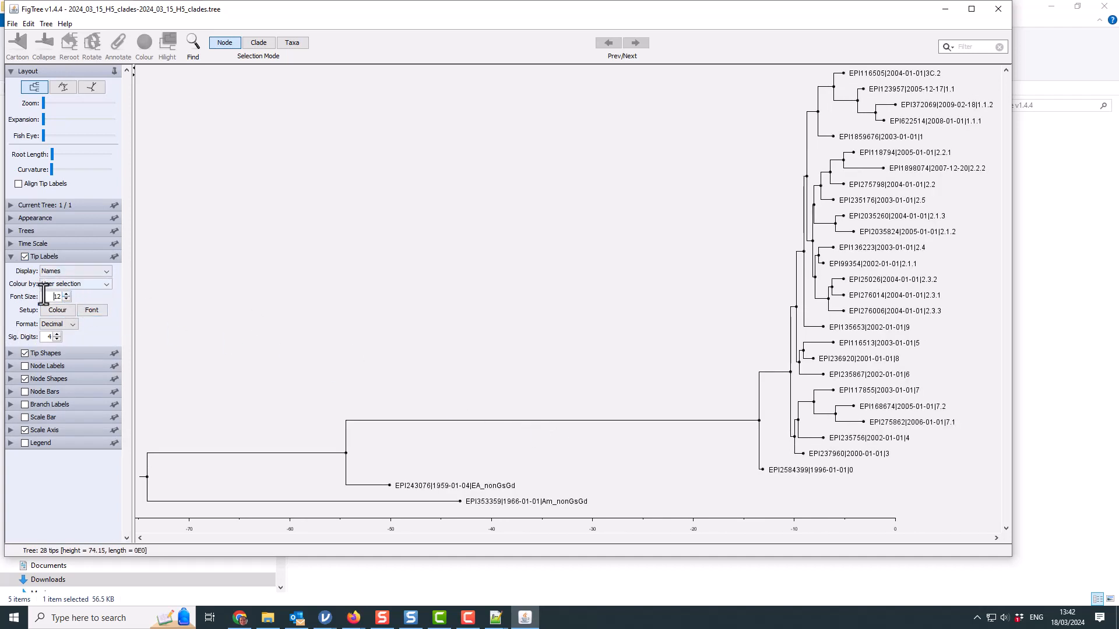
pyautogui.click(10, 256)
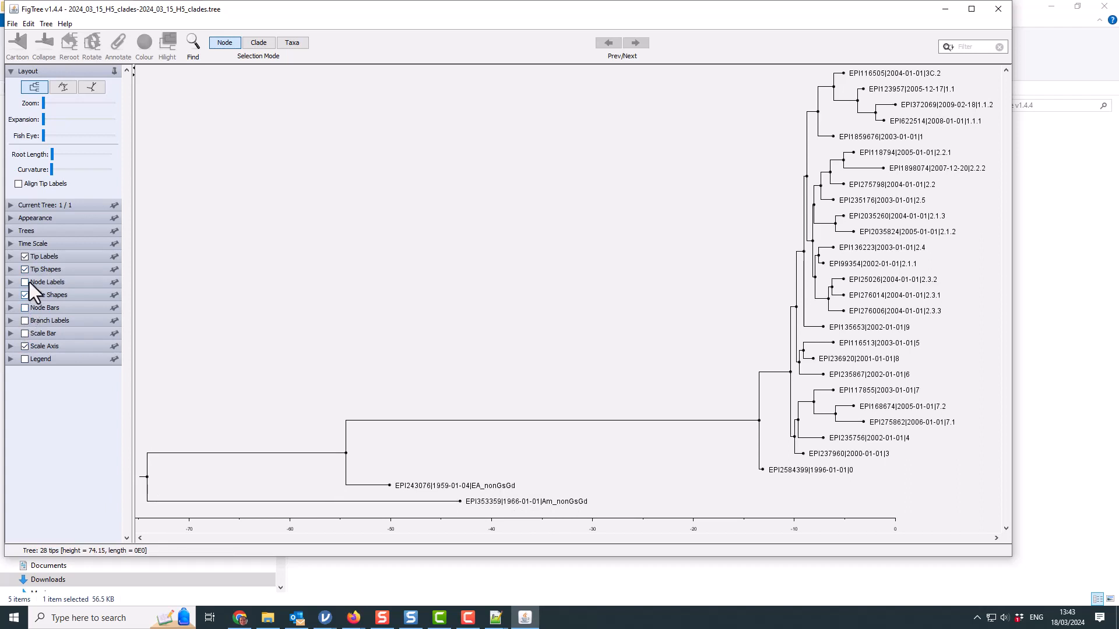
# - Turn on Node Bars with Display set to height_95%_HPD, leaving Branch Labels off
pyautogui.click(24, 322)
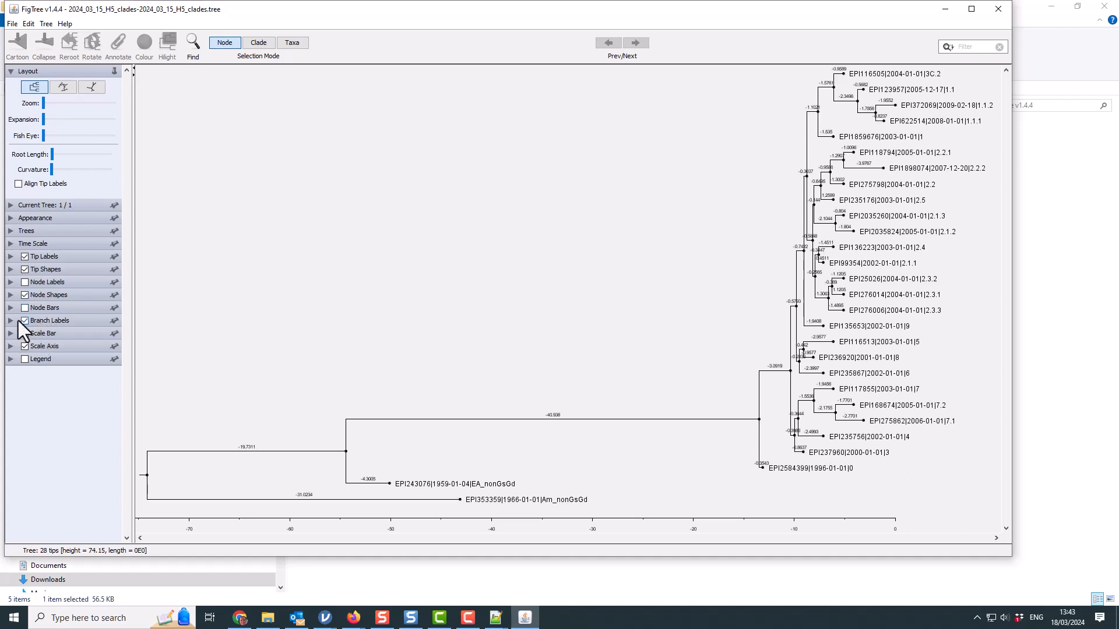
pyautogui.click(26, 322)
pyautogui.click(24, 308)
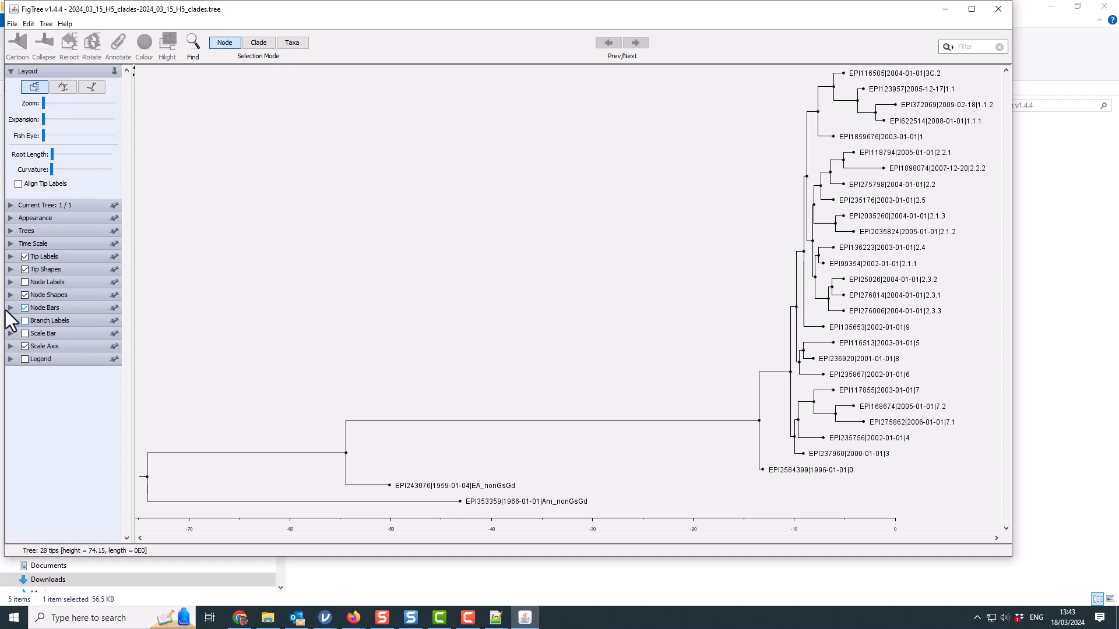
pyautogui.click(10, 308)
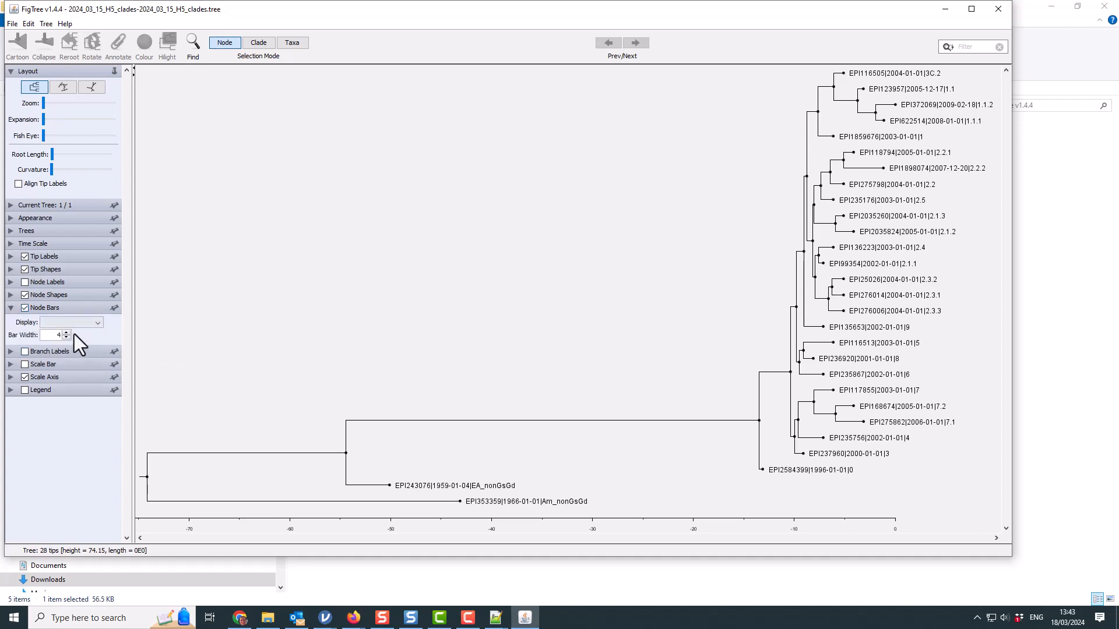
pyautogui.click(97, 323)
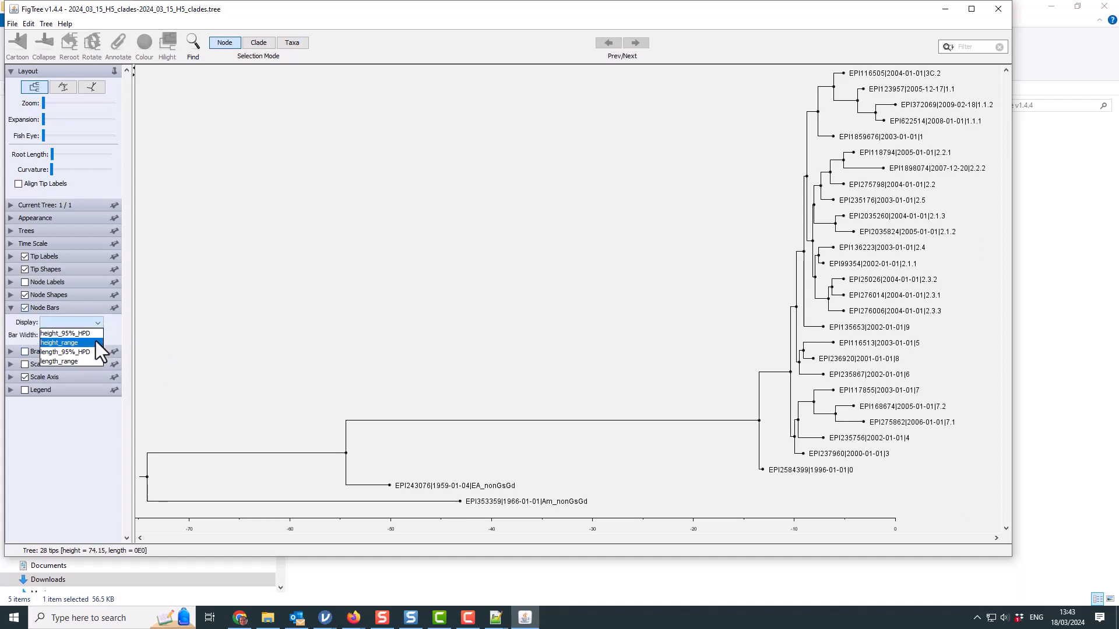
pyautogui.click(93, 334)
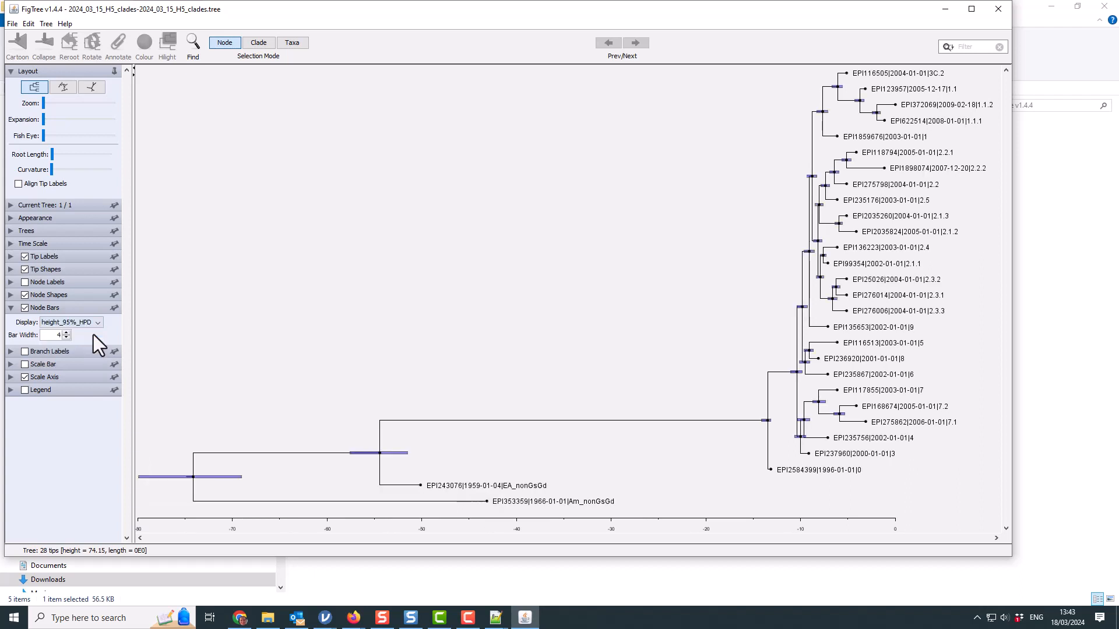
pyautogui.click(11, 309)
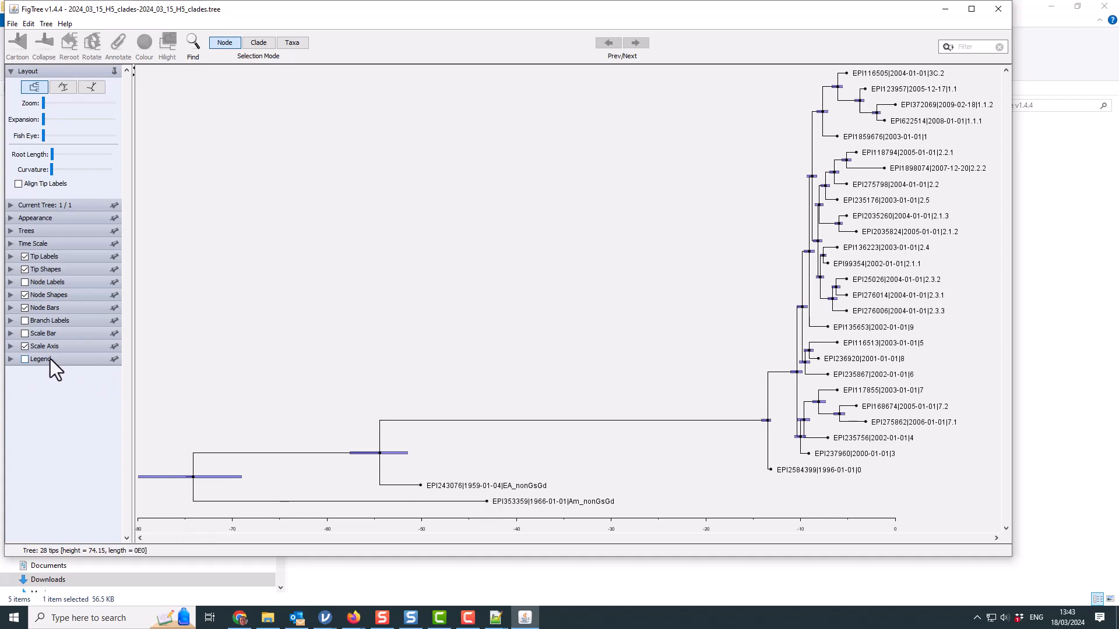
# - Raise the Scale Axis tick label font size from 8 to 10
pyautogui.click(11, 346)
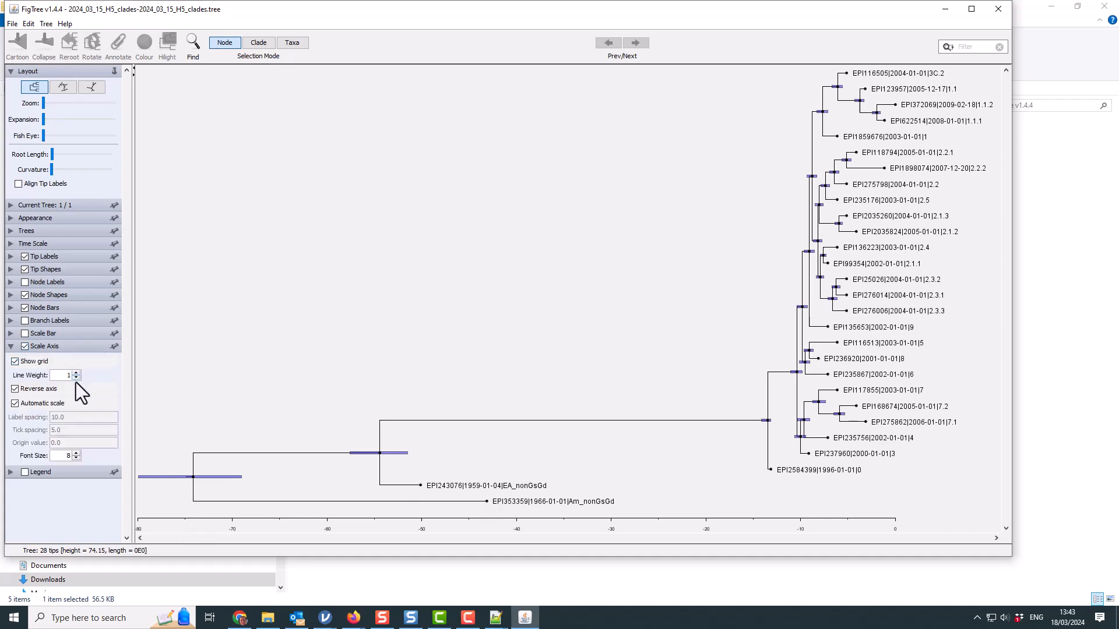
pyautogui.click(77, 456)
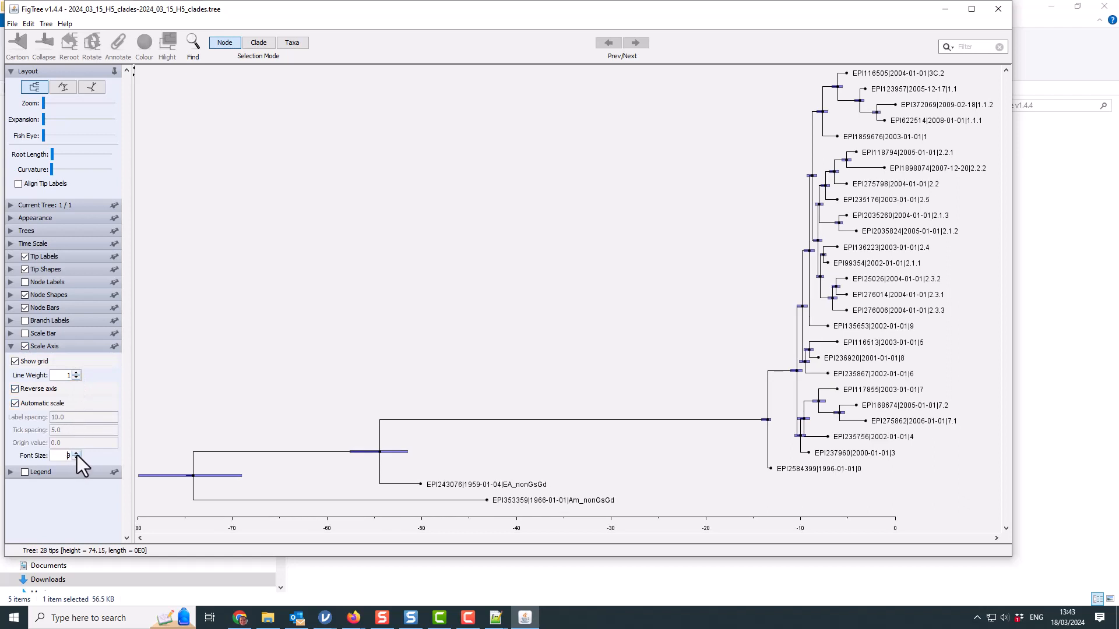
pyautogui.click(77, 456)
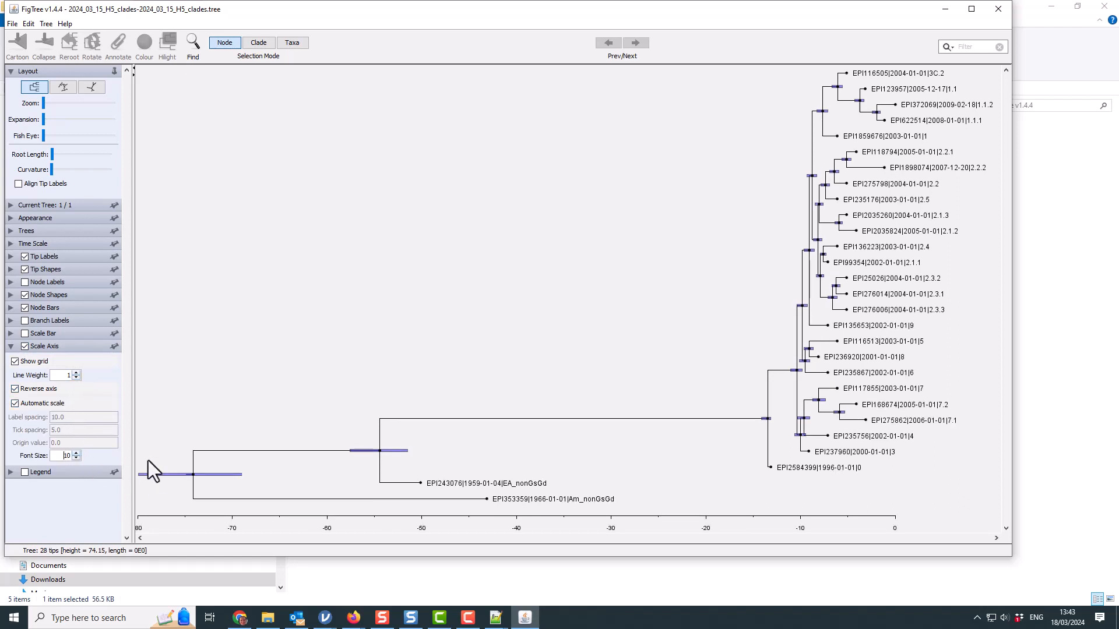
pyautogui.click(10, 346)
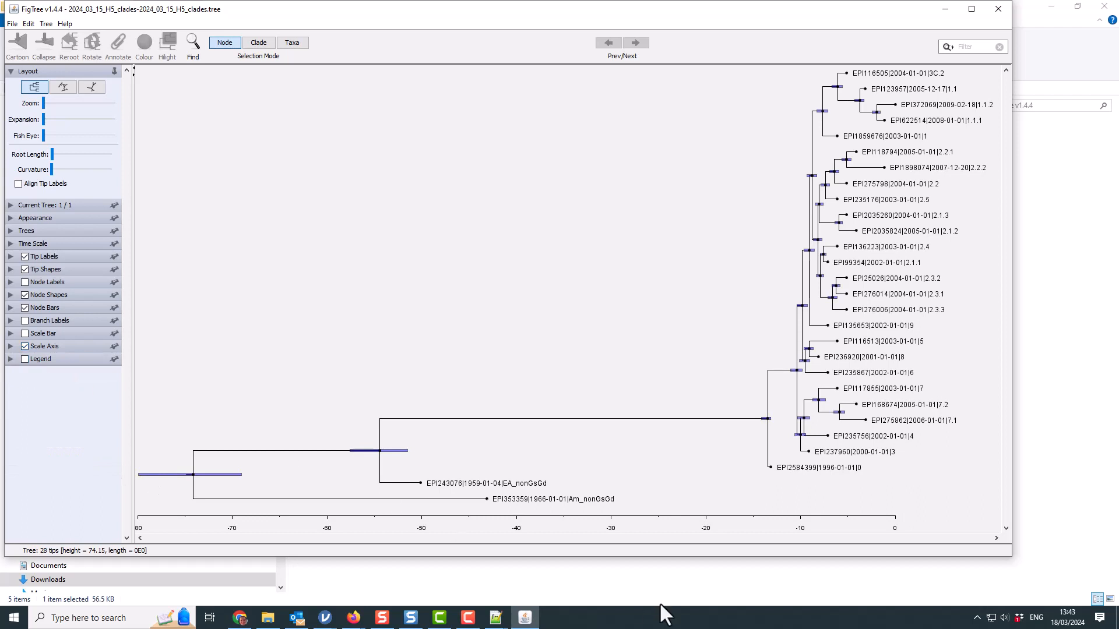